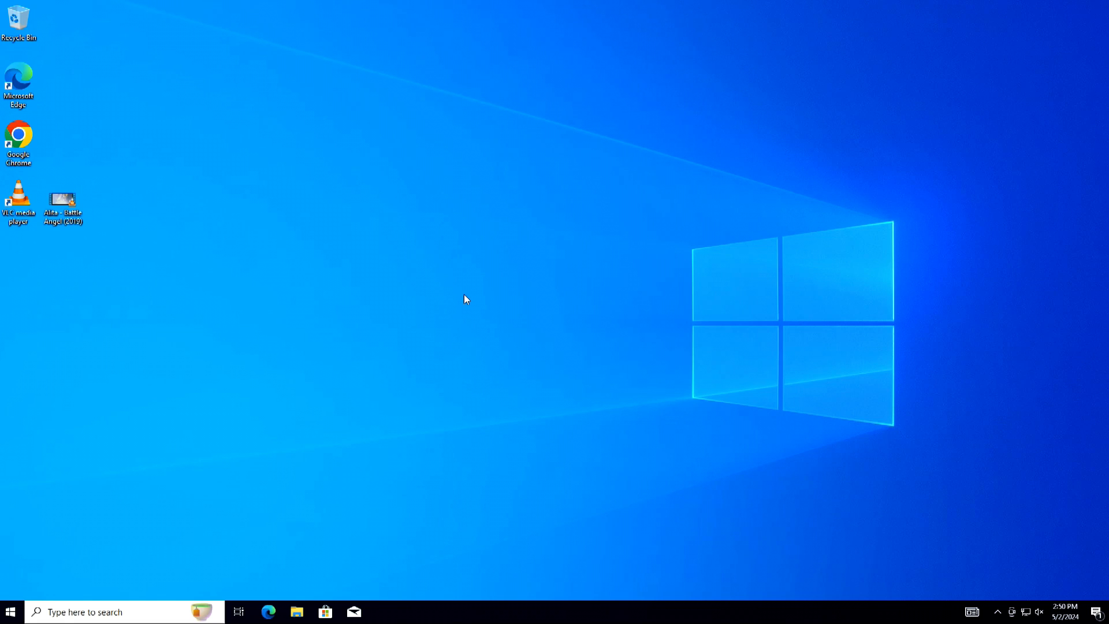
Open Google Chrome and the Alita - Battle Angel (2019) video in turn, closing each after a quick look
double_click(16, 141)
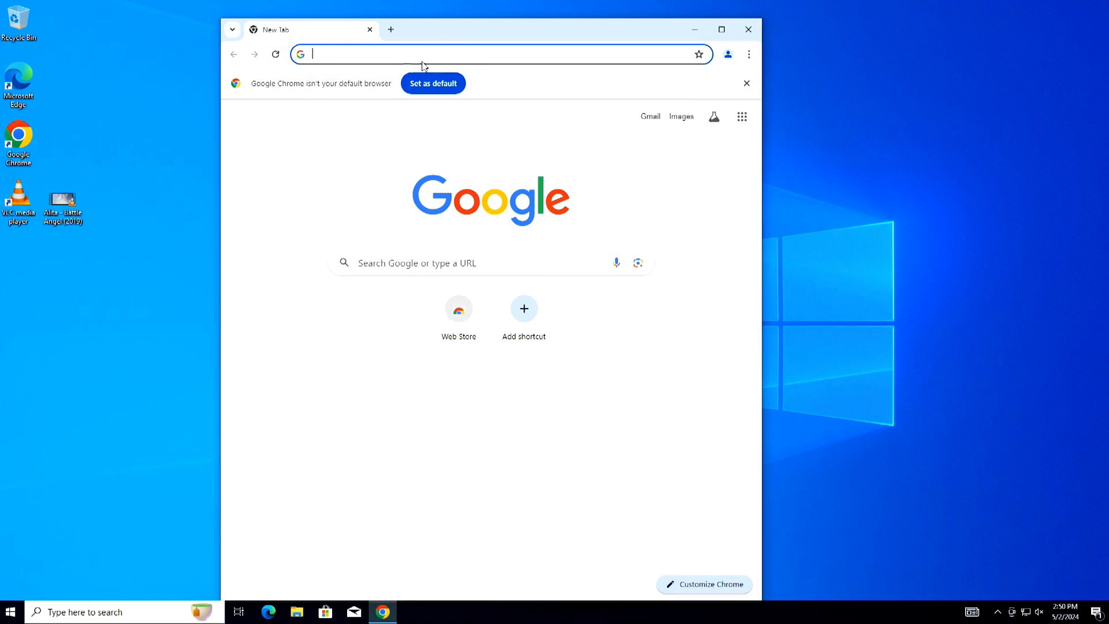
left_click(748, 29)
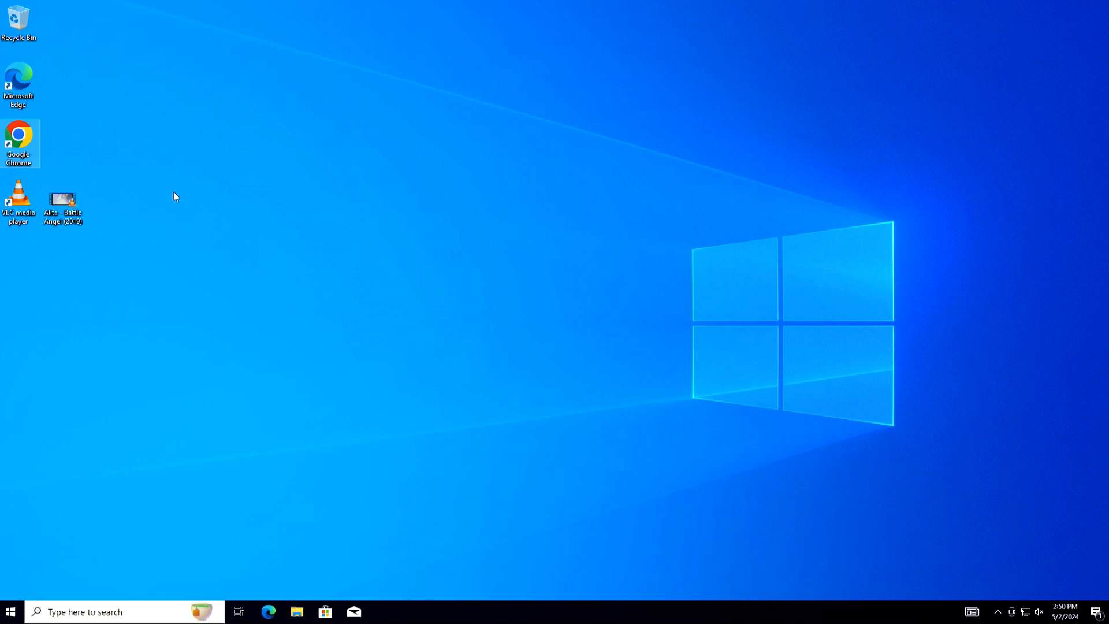
double_click(47, 201)
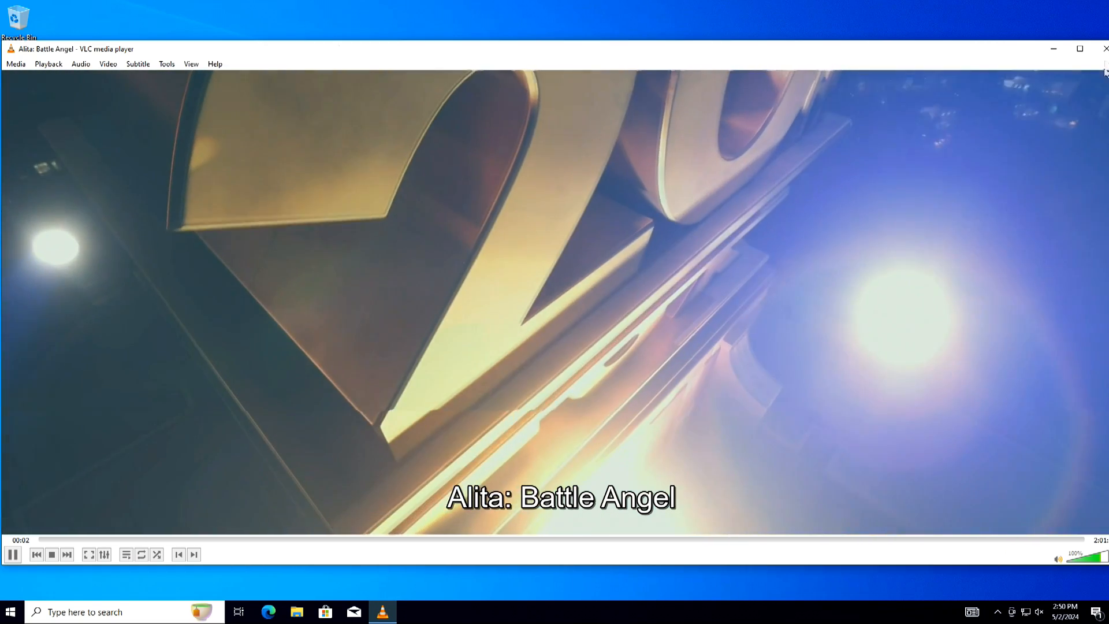
left_click(1105, 48)
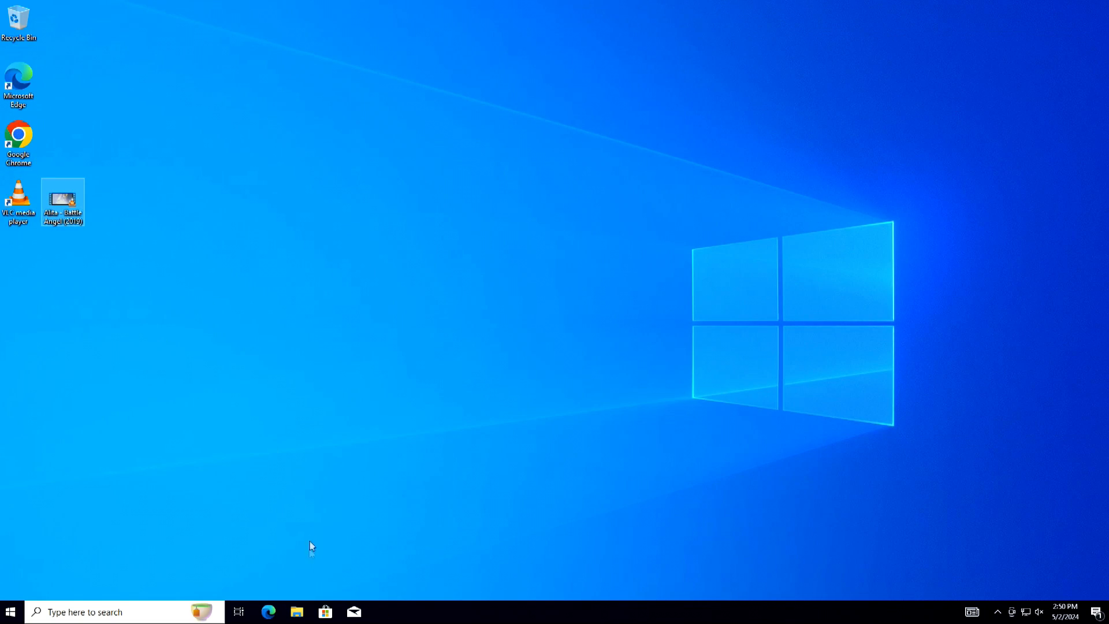
Check the capacity of Local Disk (C:) under This PC, close File Explorer and open the Start menu
left_click(297, 609)
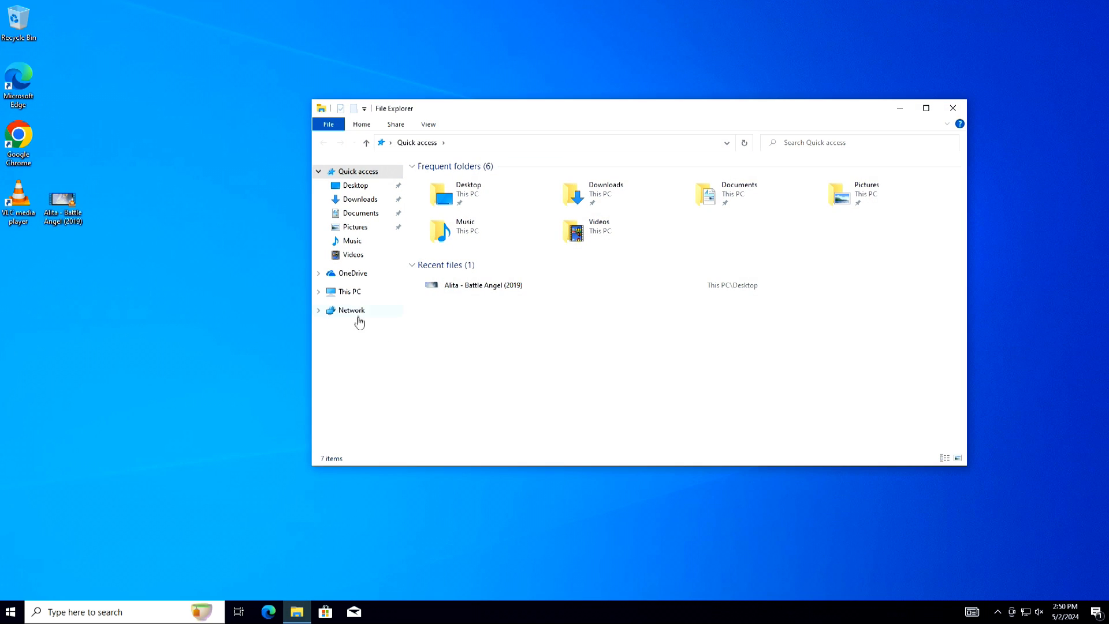
left_click(351, 293)
left_click(480, 309)
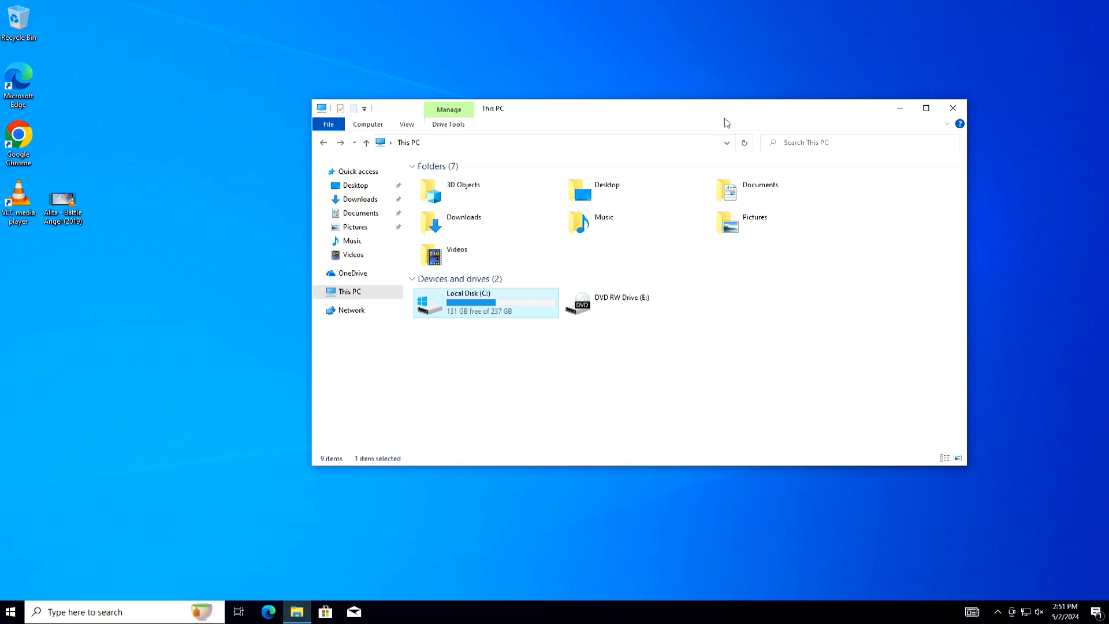
left_click_drag(725, 119, 740, 106)
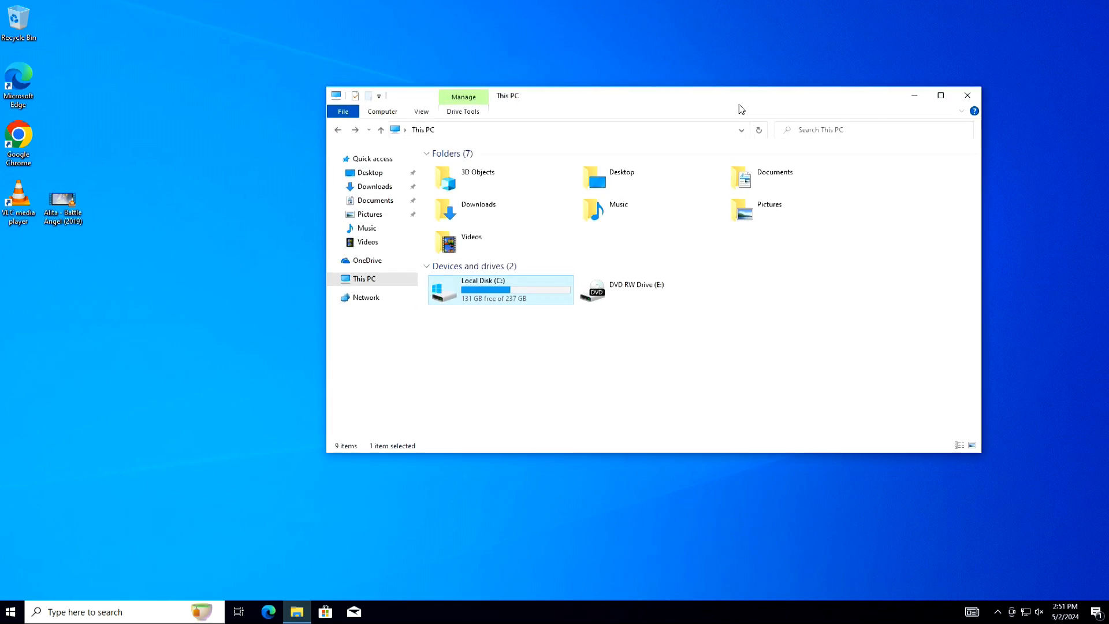
left_click(967, 95)
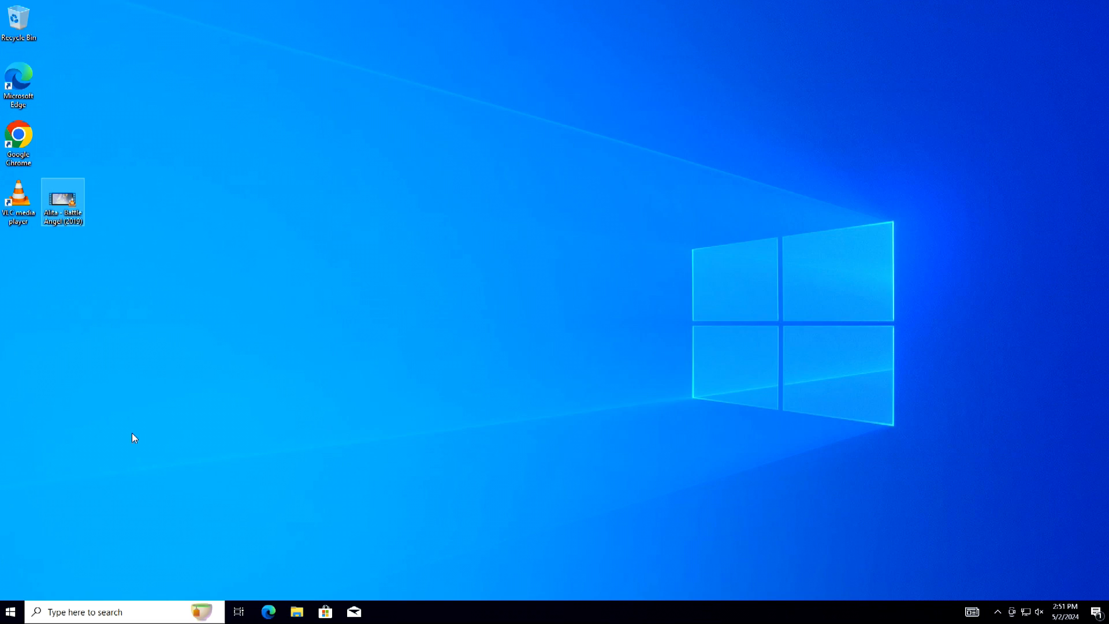
left_click(11, 612)
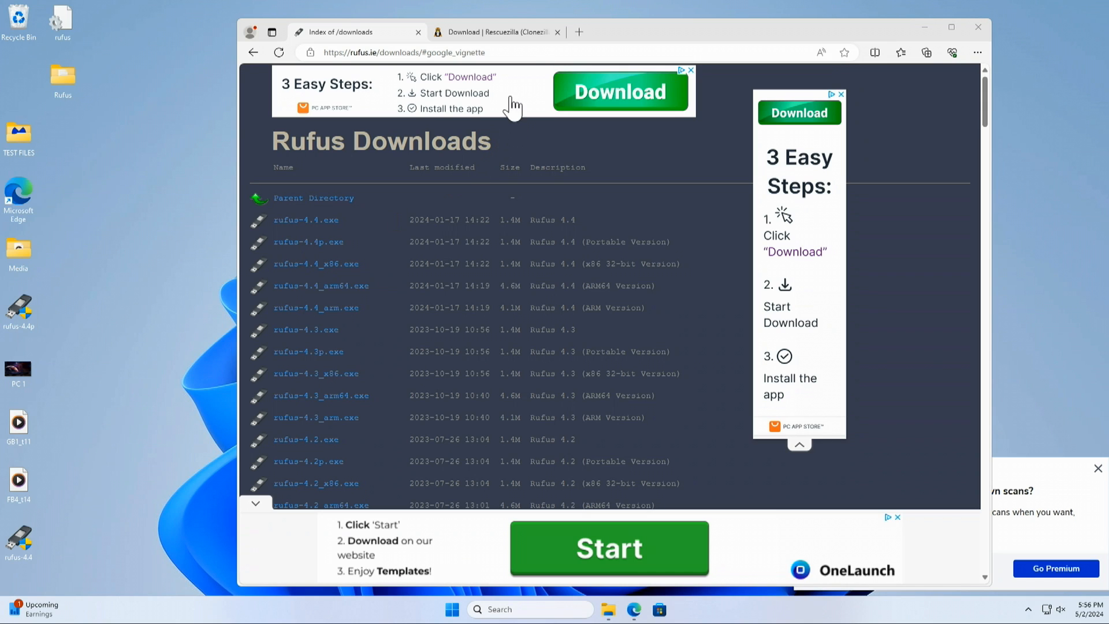
View the Rescuezilla download page and launch the portable Rufus 4.4 (rufus-4.4p) from the desktop
left_click(526, 33)
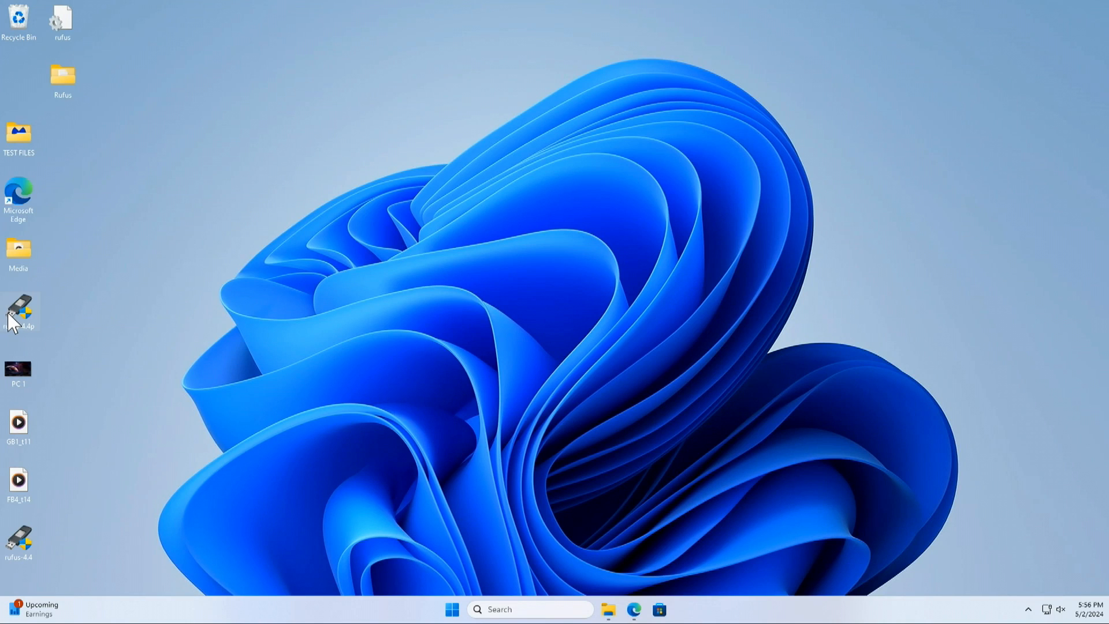
double_click(8, 314)
left_click(529, 406)
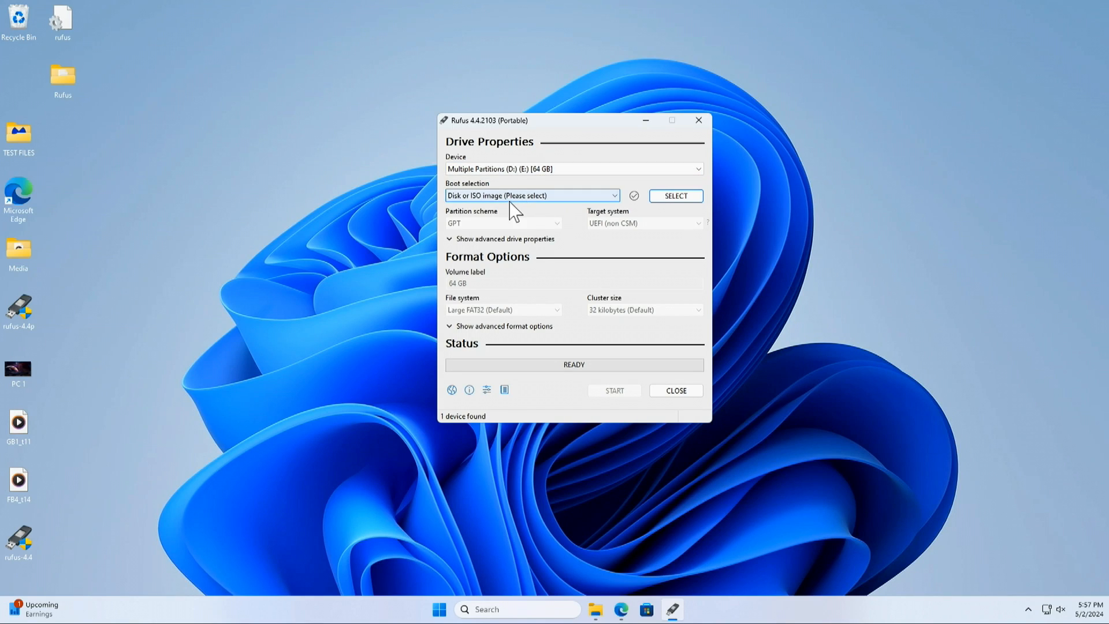
Load rescuezilla-2.4.2-64bit.jammy from the ISOS folder in Documents as the boot image
left_click(663, 197)
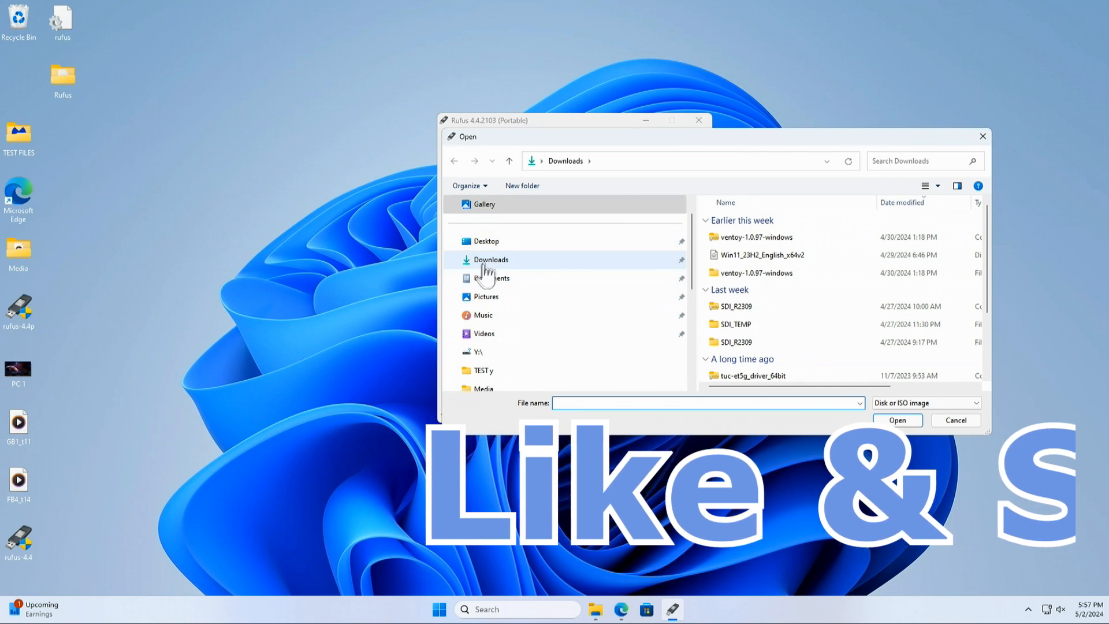
left_click(492, 278)
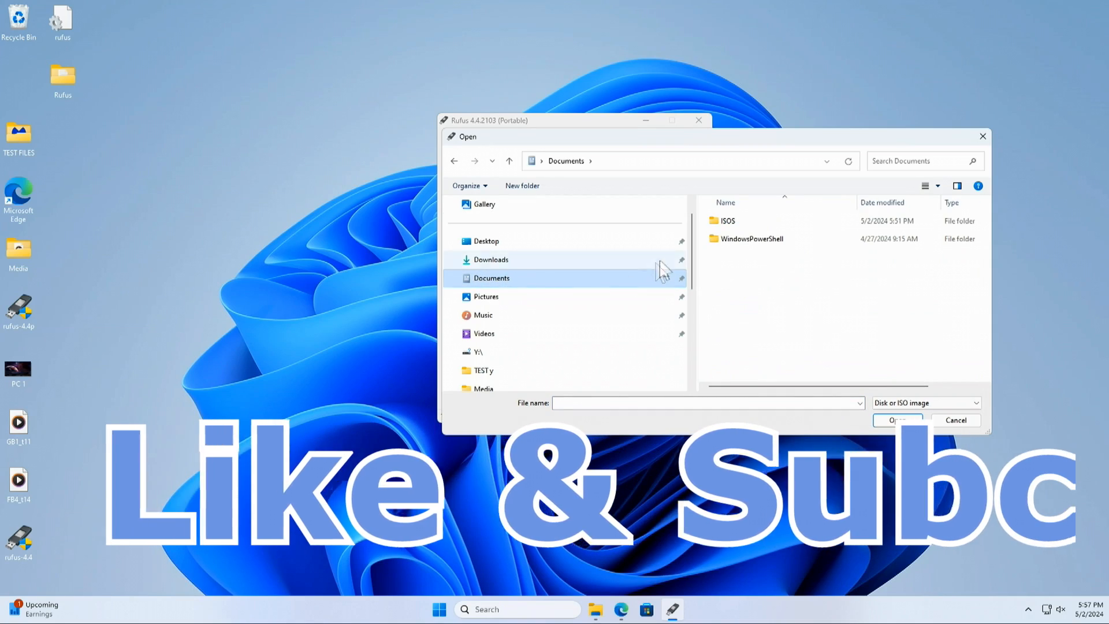
double_click(721, 223)
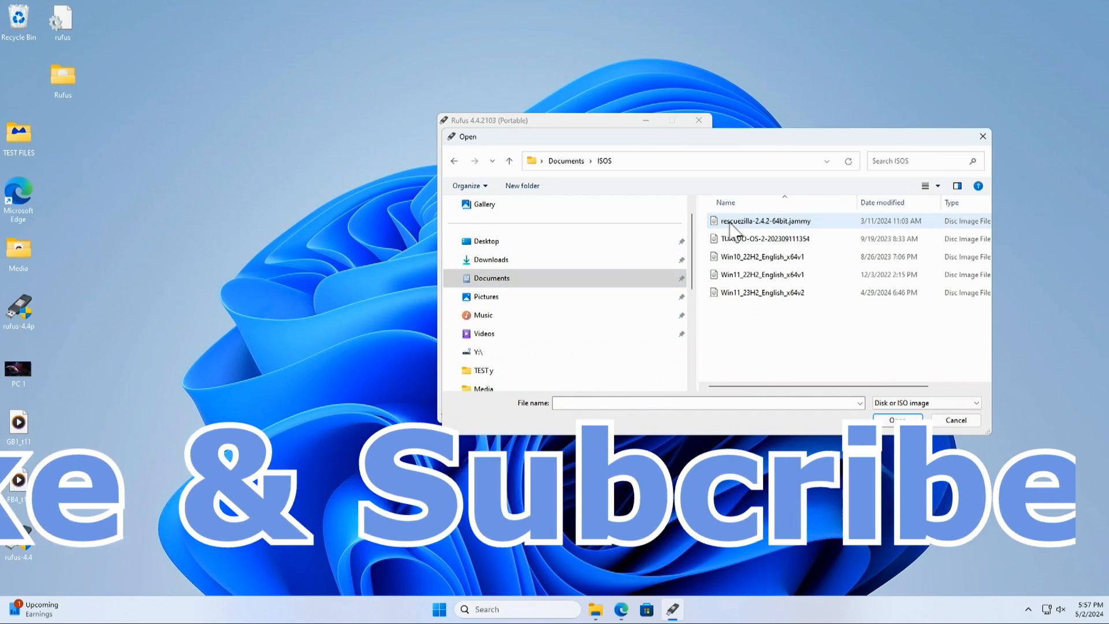
double_click(722, 221)
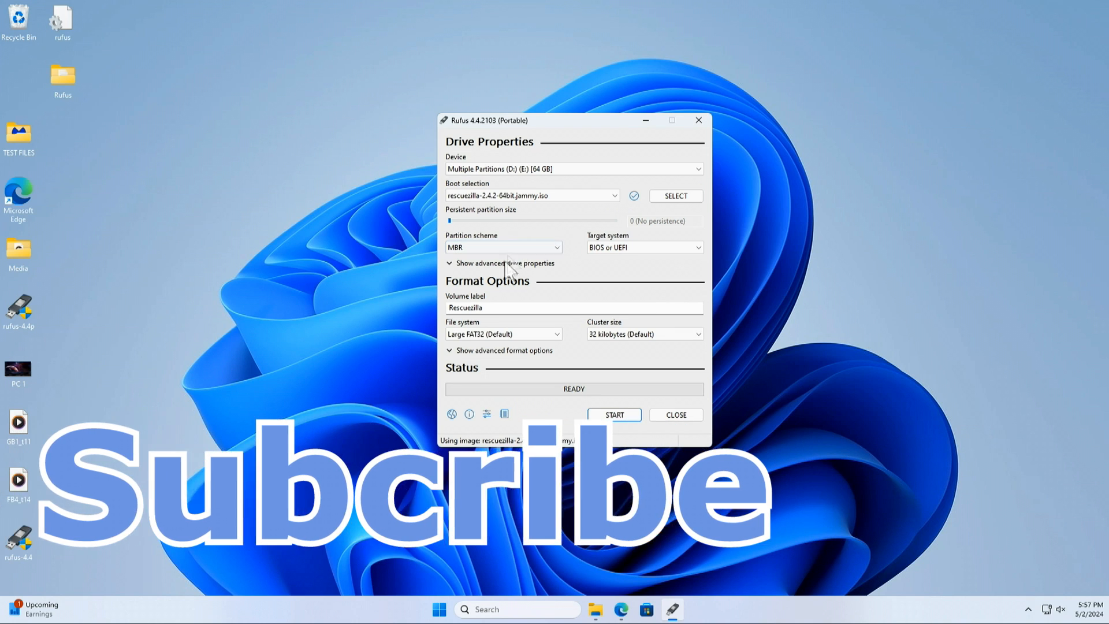
Write the image to the 64 GB drive in ISO Image mode, downloading the matching Grub file and accepting data erasure, and close Rufus
left_click(613, 416)
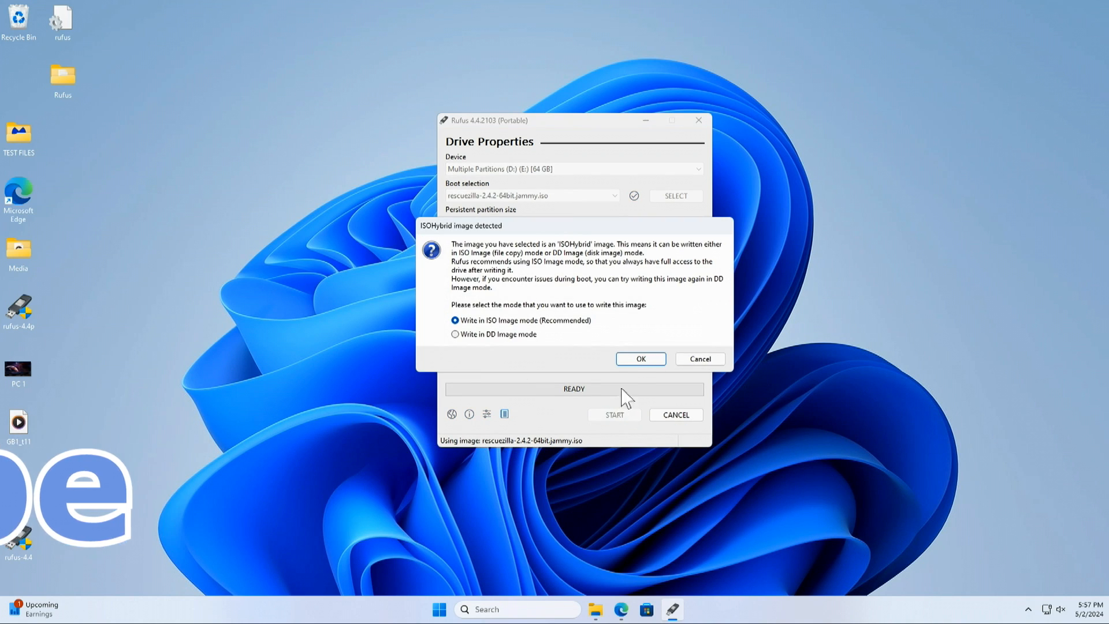
left_click(634, 359)
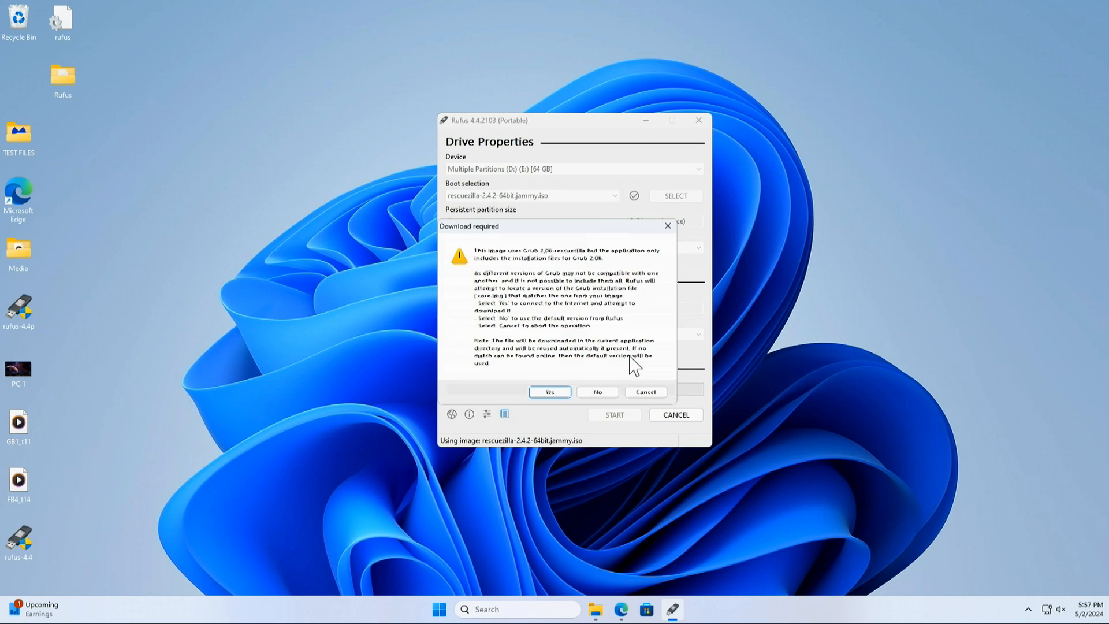
left_click(557, 389)
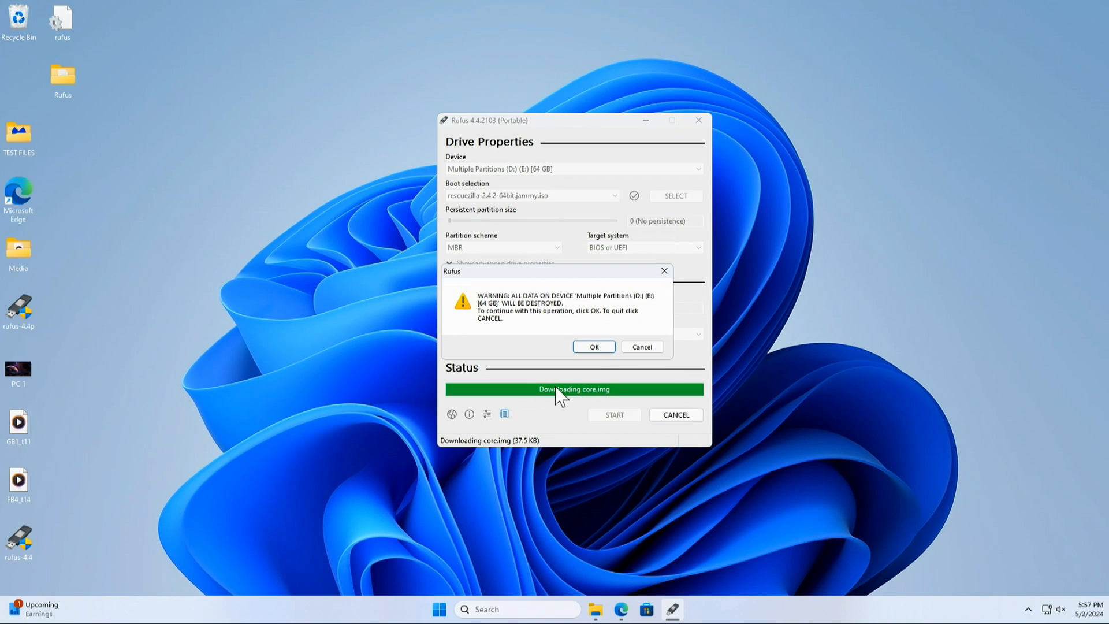
left_click(594, 347)
left_click(597, 351)
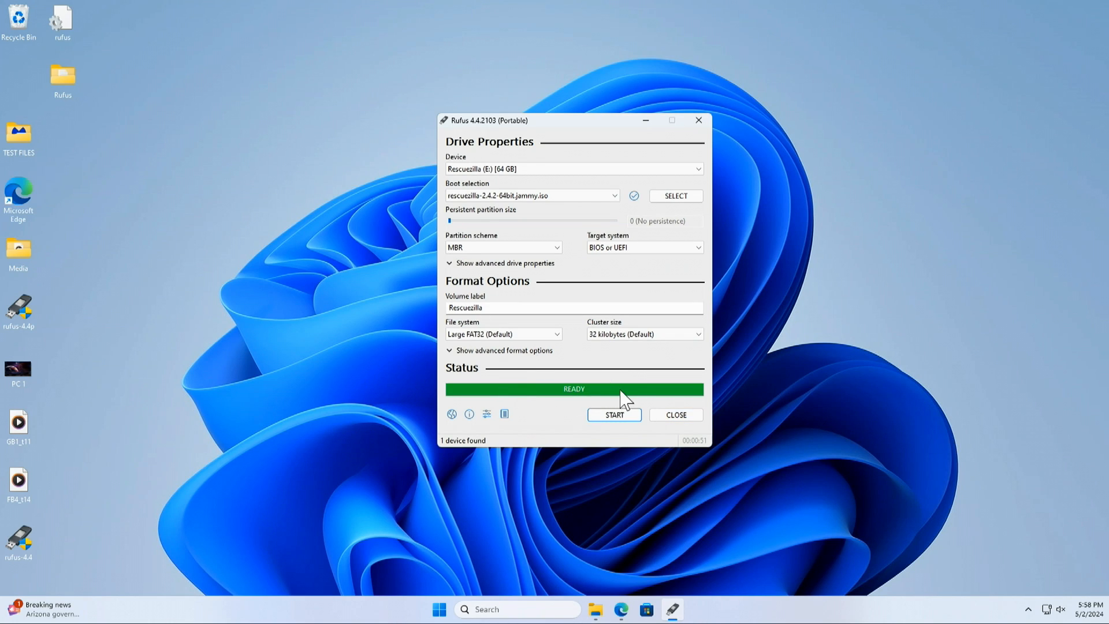
left_click(675, 417)
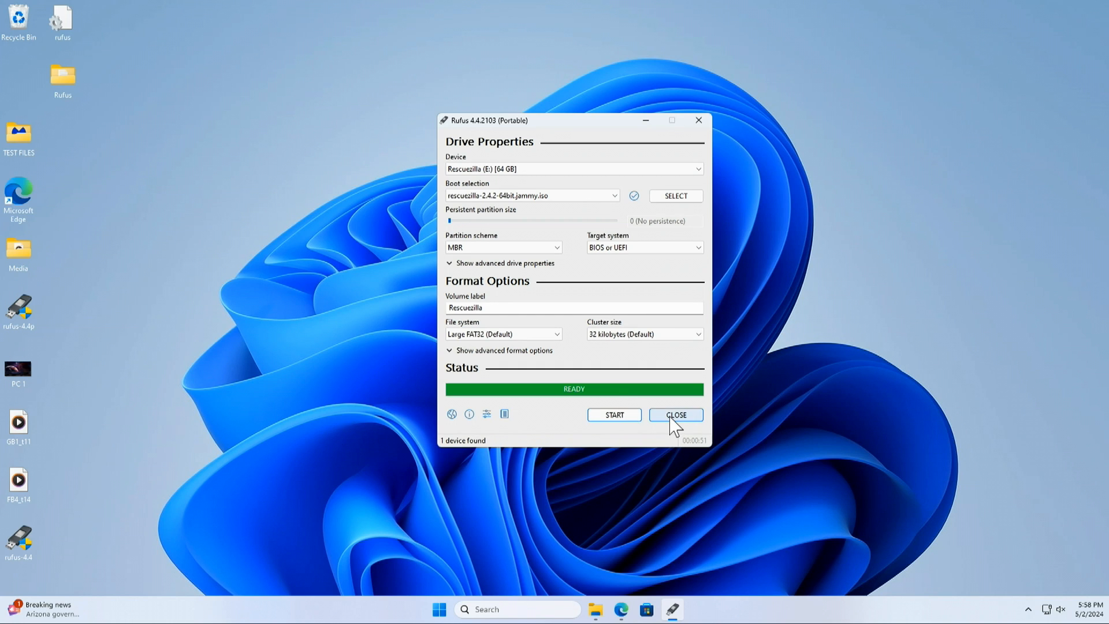
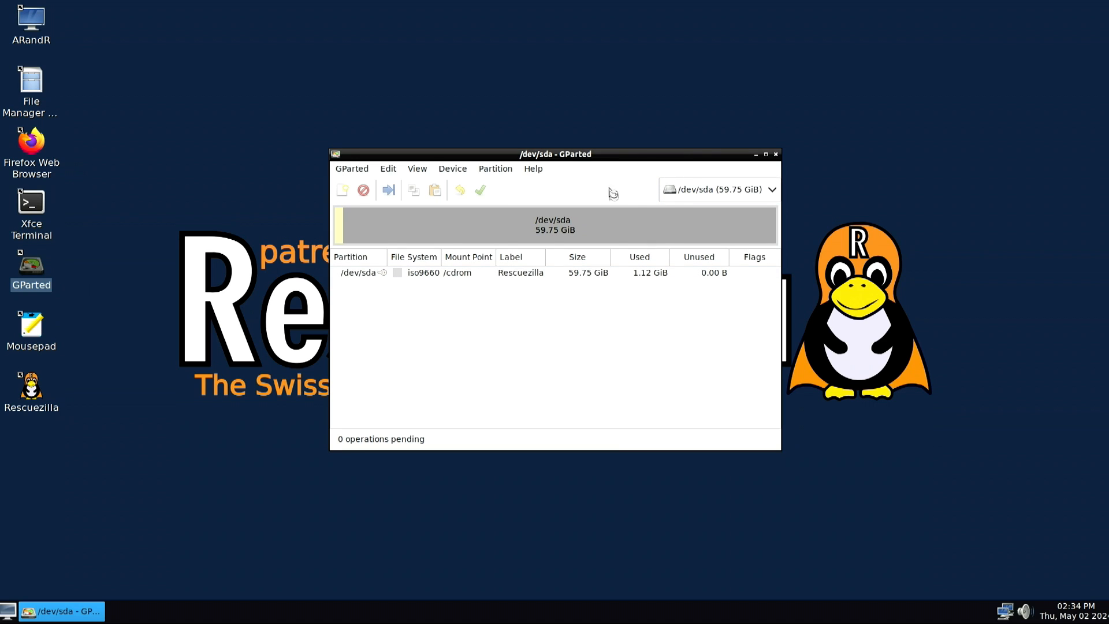
Inspect the partitions of /dev/sda, /dev/sdb and /dev/sdc in GParted and close it
left_click(448, 276)
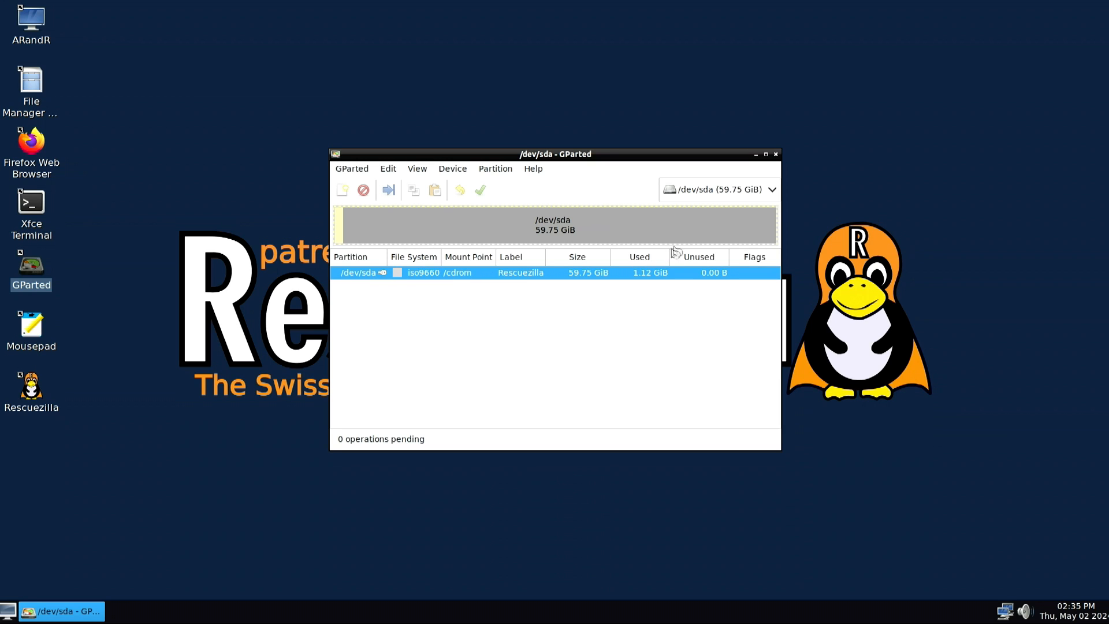
left_click(712, 193)
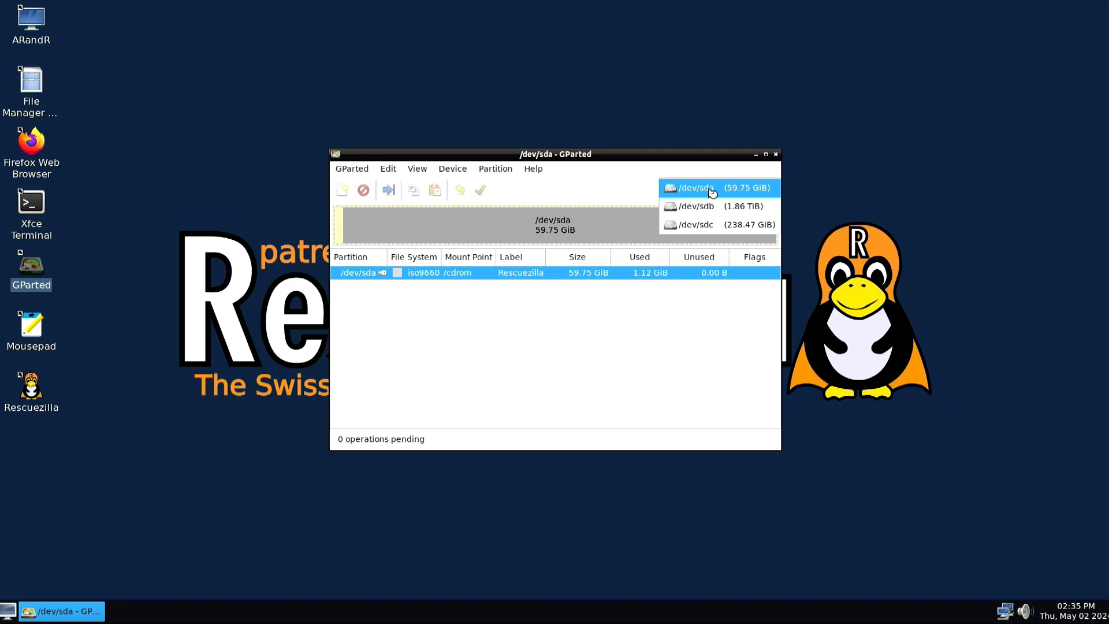
left_click(699, 207)
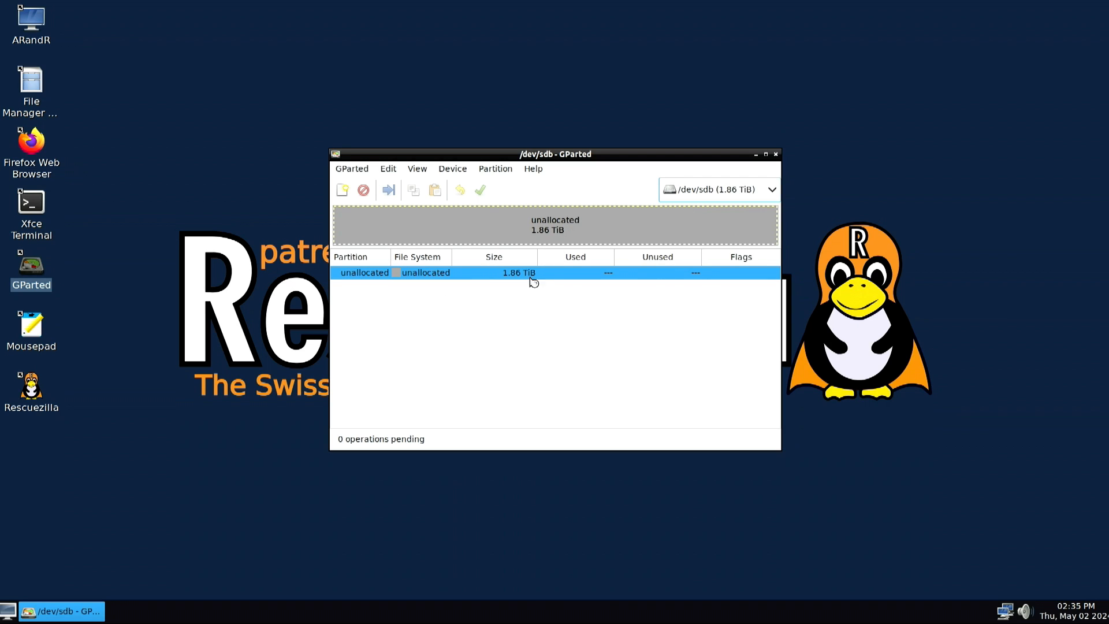
left_click(710, 194)
left_click(706, 208)
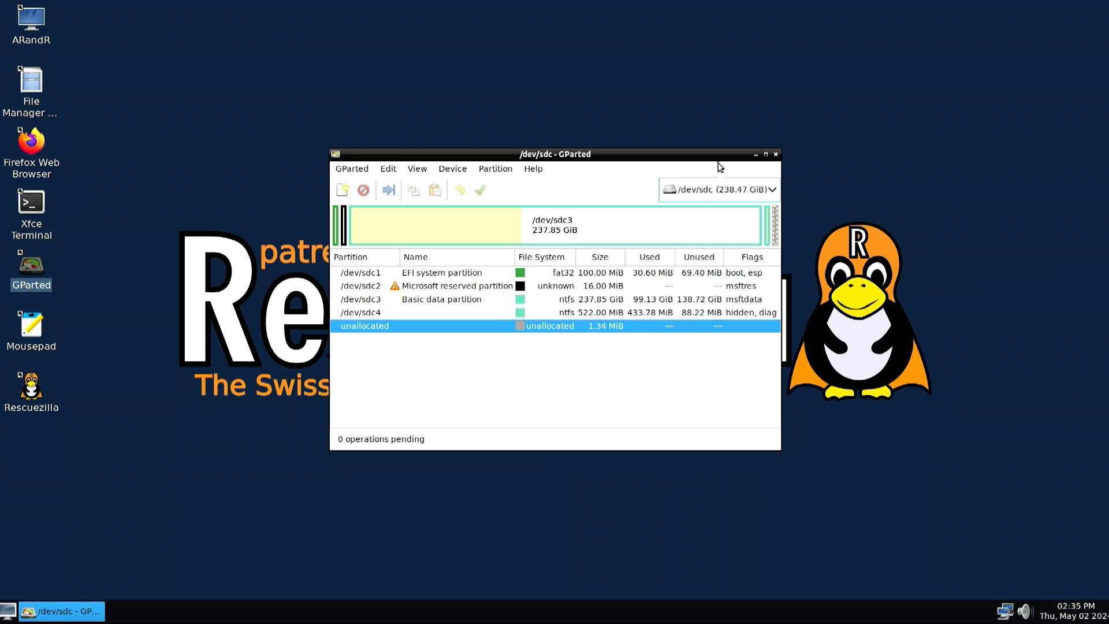
left_click(777, 155)
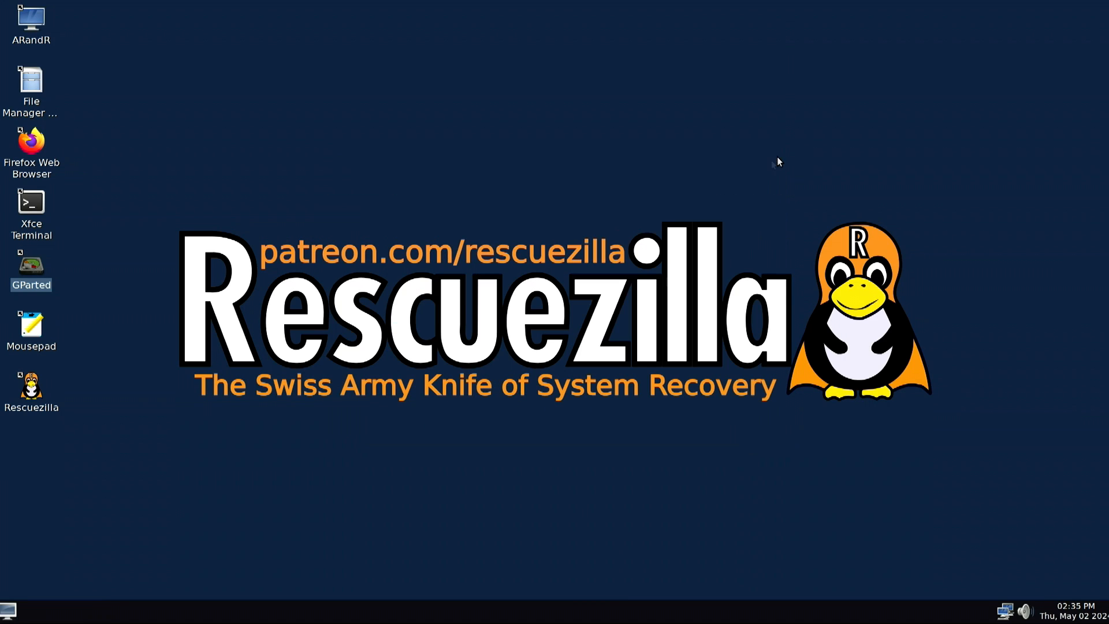
Launch Rescuezilla and start the Clone wizard, continuing past the introduction to the source drive selection
double_click(30, 391)
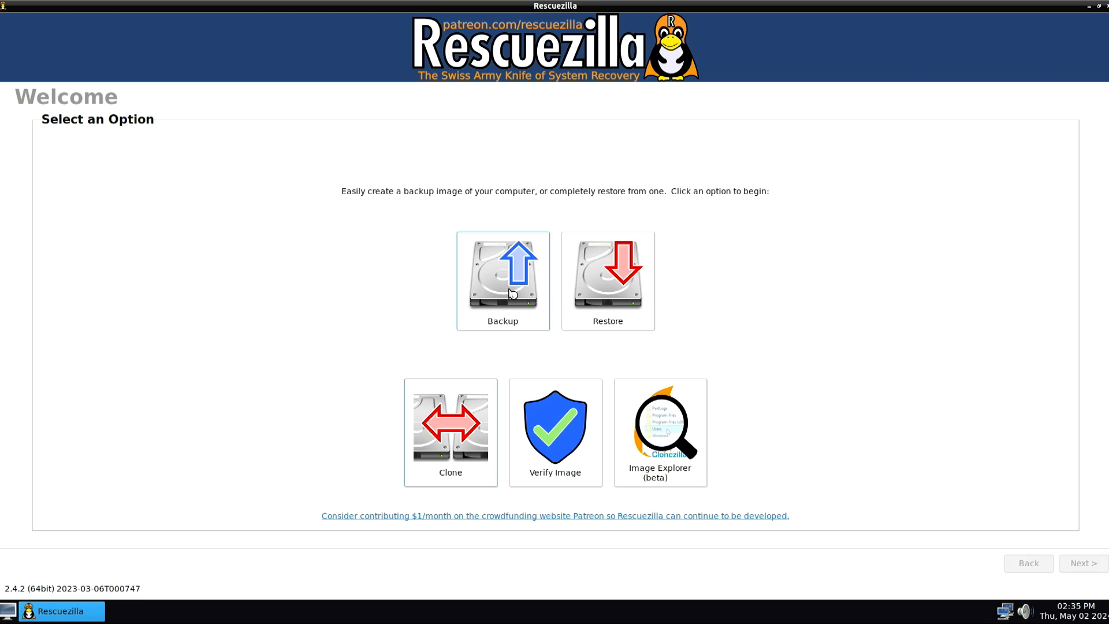
left_click(451, 430)
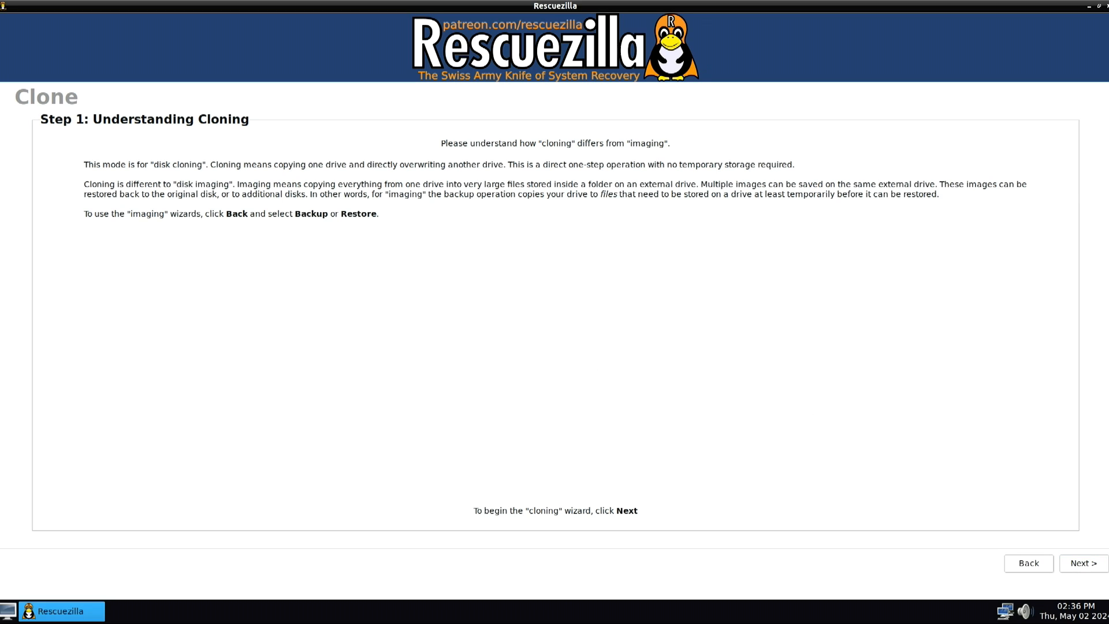
left_click(1096, 571)
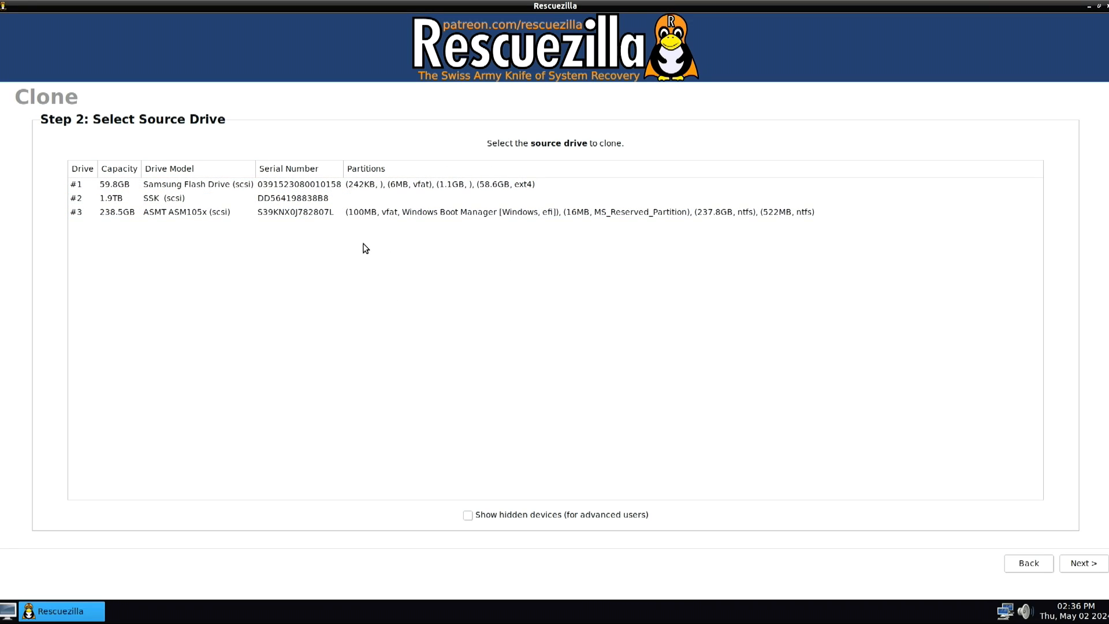
Choose drive #3 (238.5GB ASMT ASM105x) as the clone source and drive #2 (1.9TB SSK) as the destination, continuing to the partition selection
left_click(295, 186)
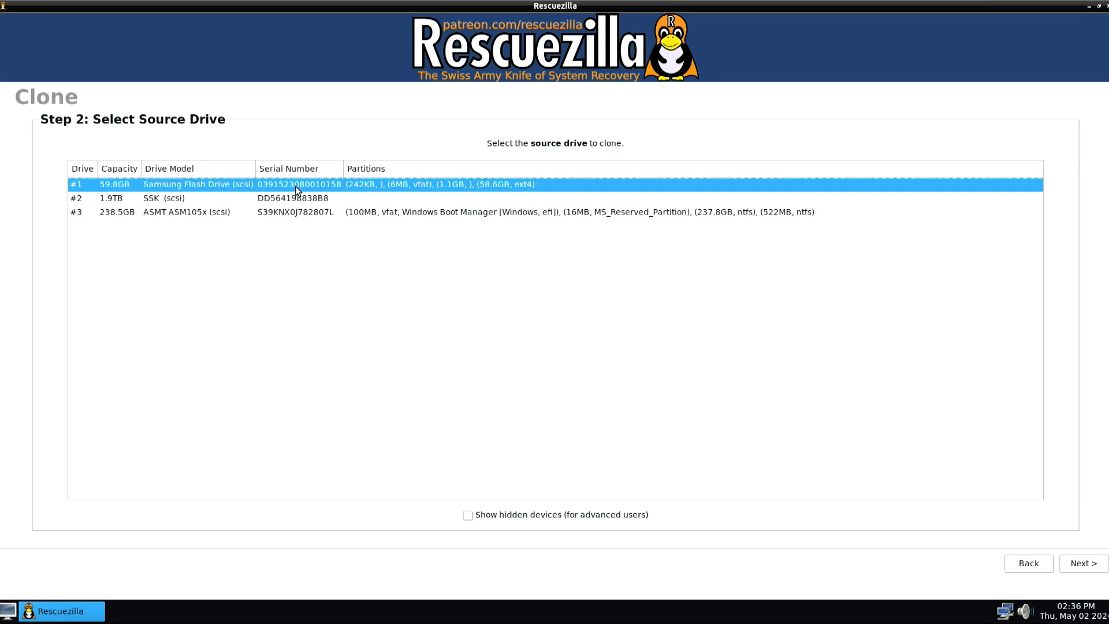
left_click(208, 197)
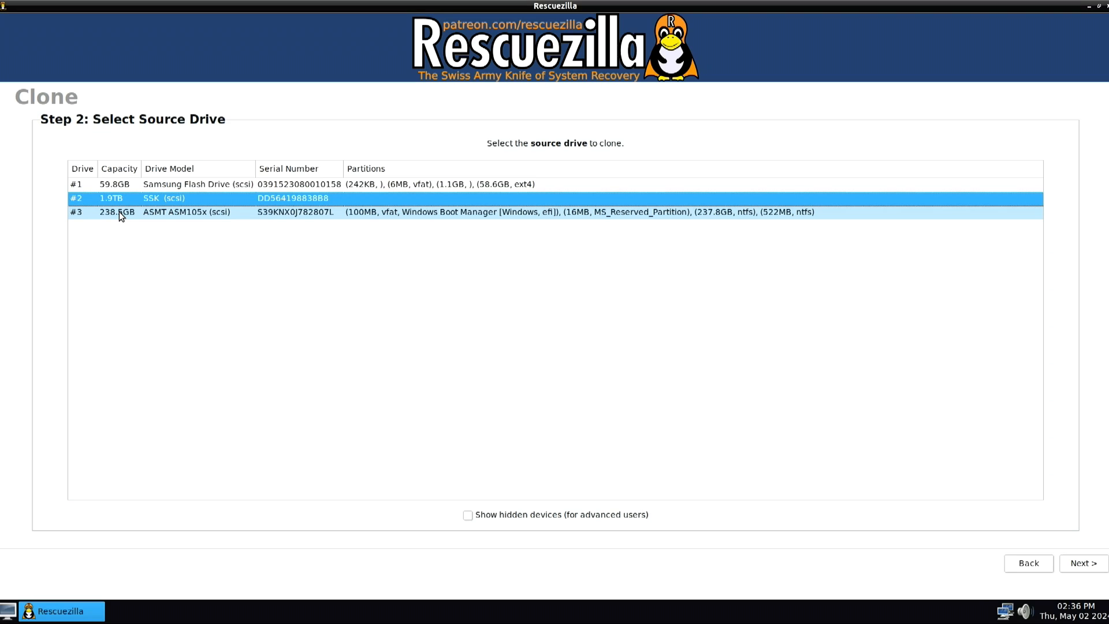
left_click(189, 213)
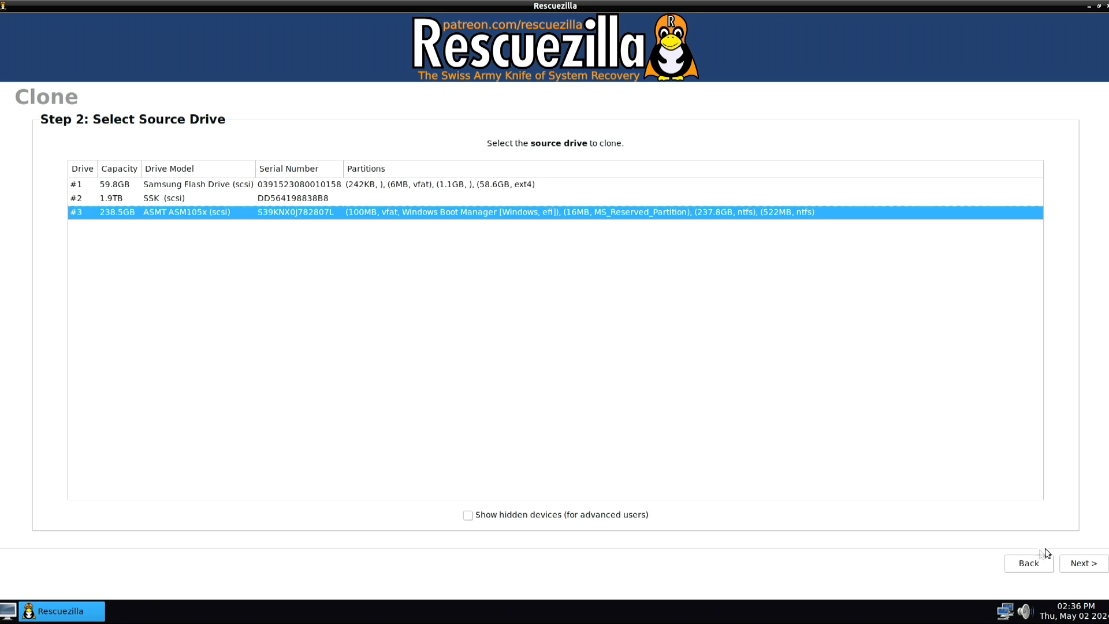
left_click(1067, 563)
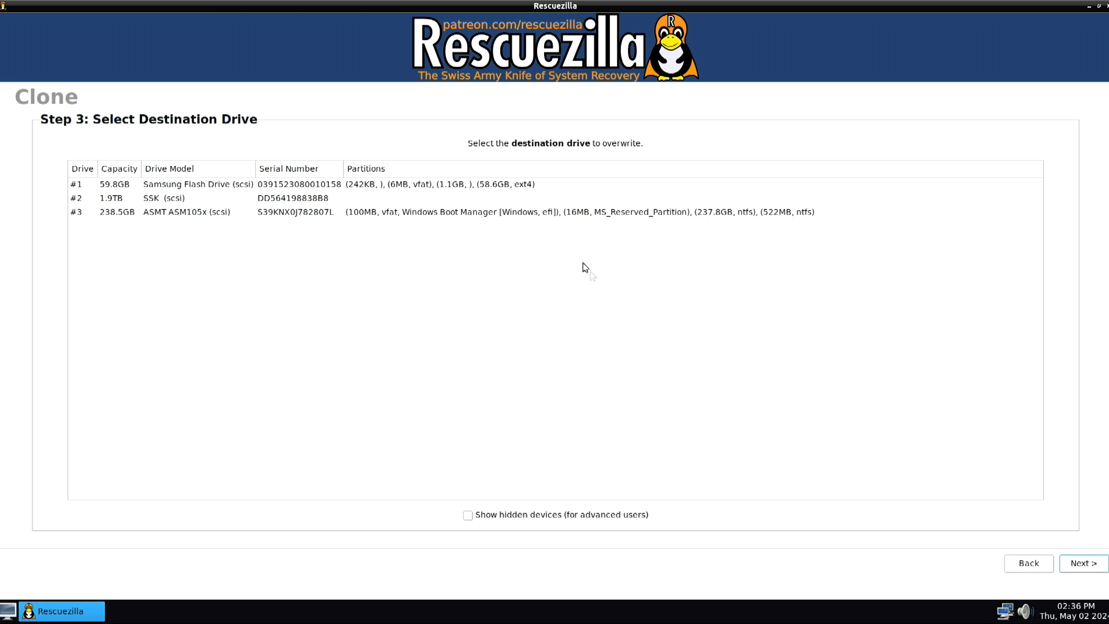
left_click(183, 200)
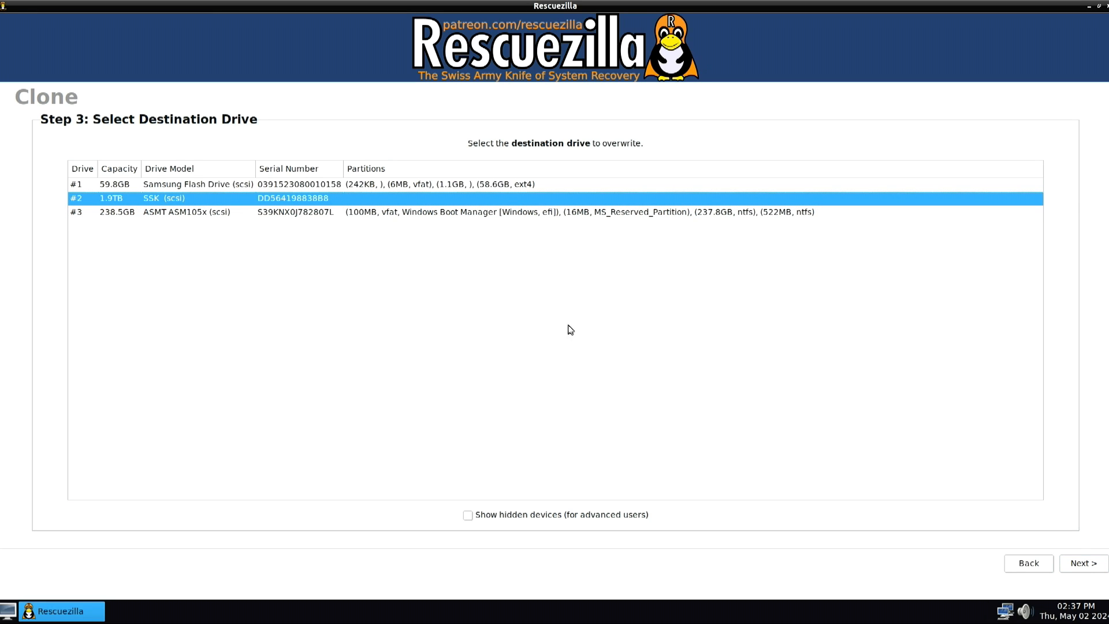
left_click(1082, 563)
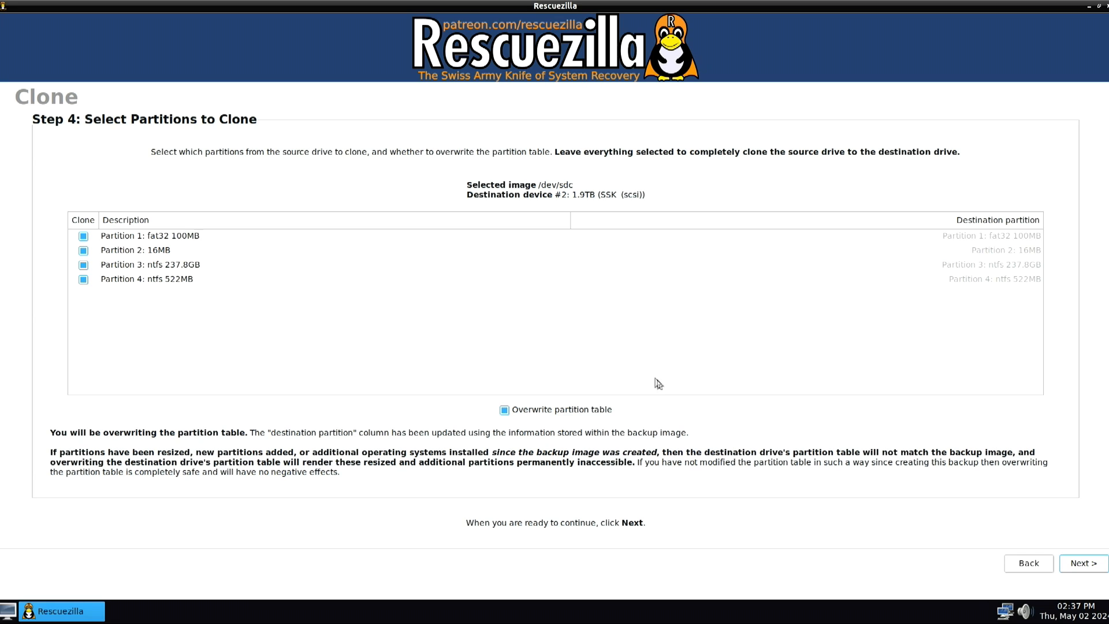
Clone all four partitions from /dev/sdc to /dev/sdb with the partition table overwritten, accepting data loss, and continue past the clone summary
left_click(1084, 564)
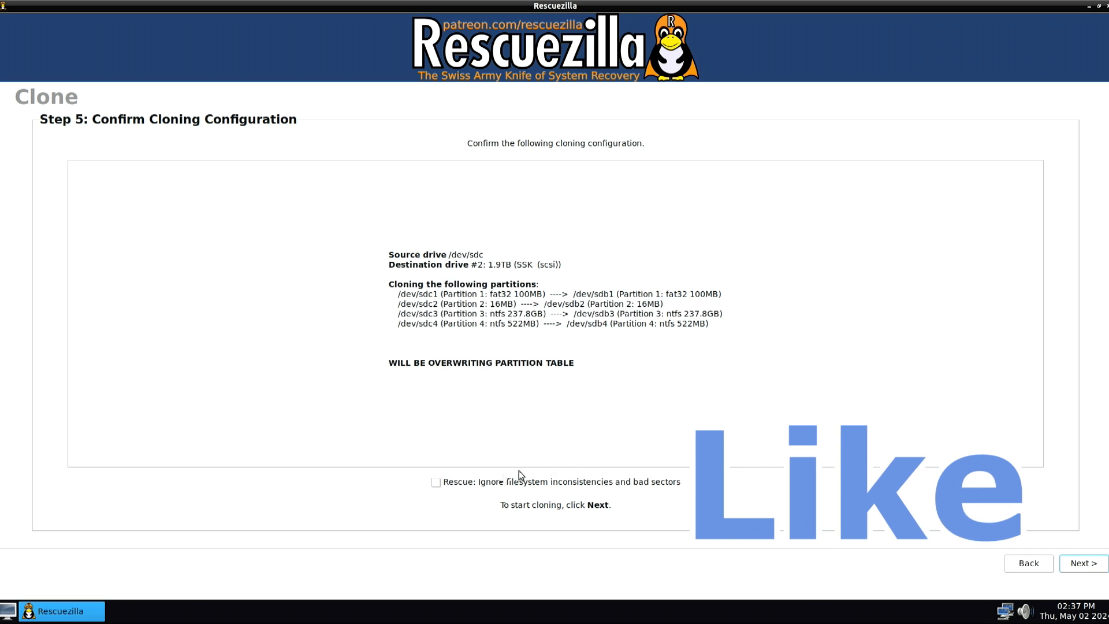
left_click(1074, 567)
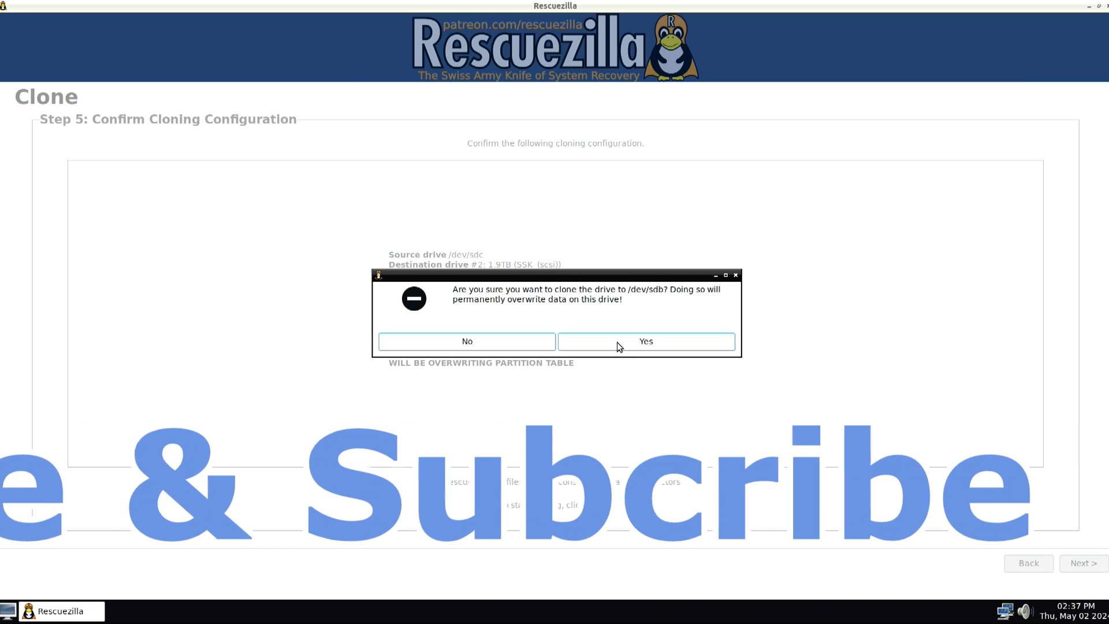
left_click(617, 342)
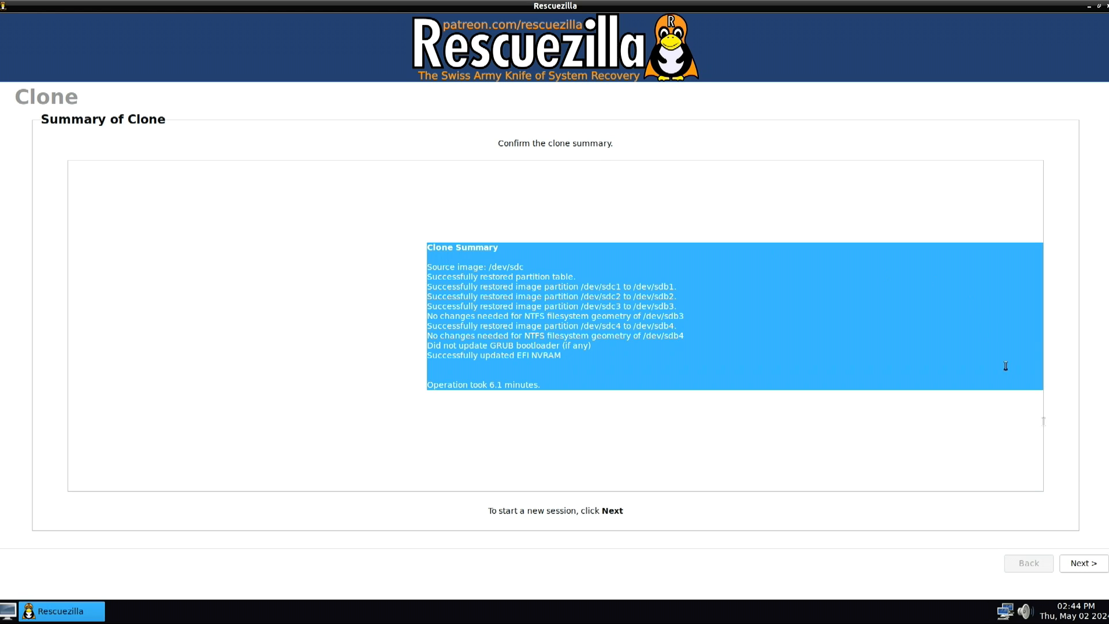
left_click(1080, 564)
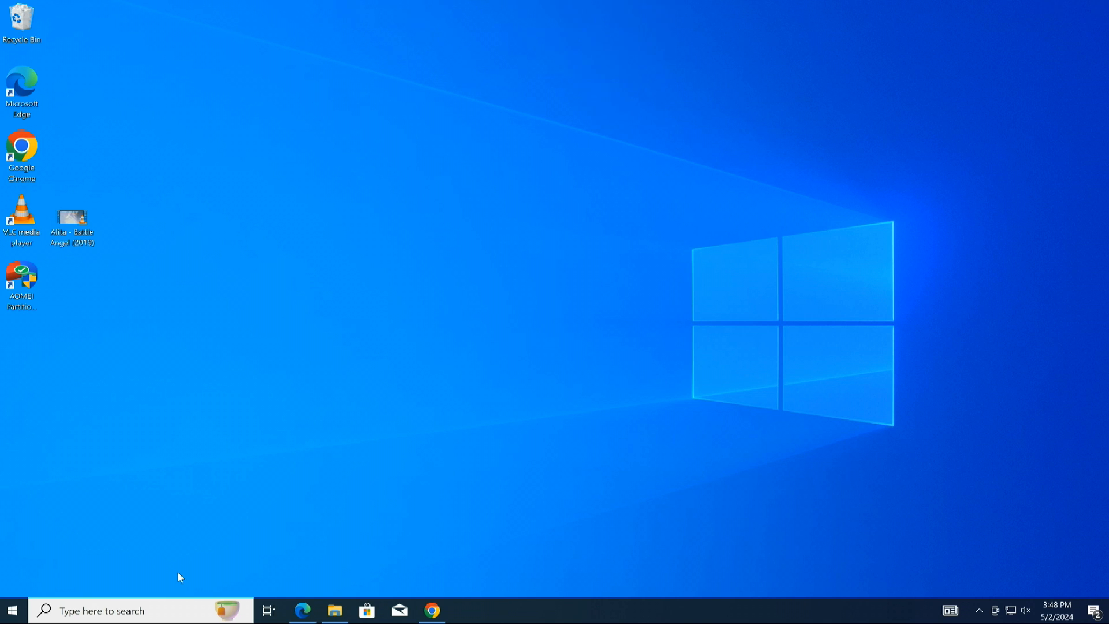
Test the cloned Windows system by opening and closing Google Chrome and the Alita - Battle Angel (2019) video
double_click(11, 156)
left_click(836, 40)
left_click(71, 222)
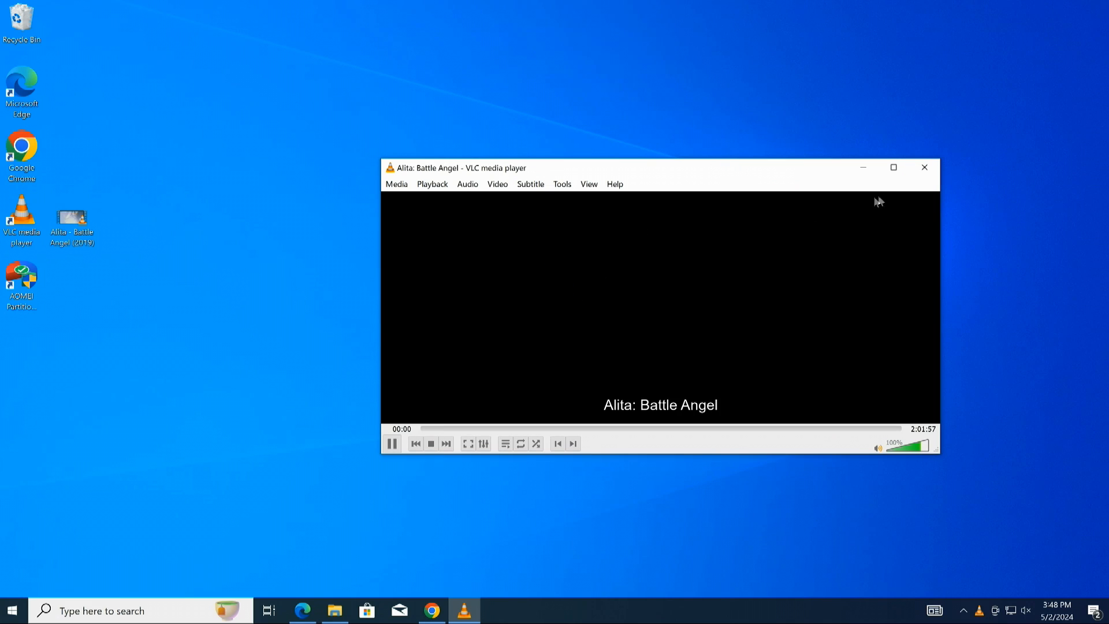
left_click(923, 168)
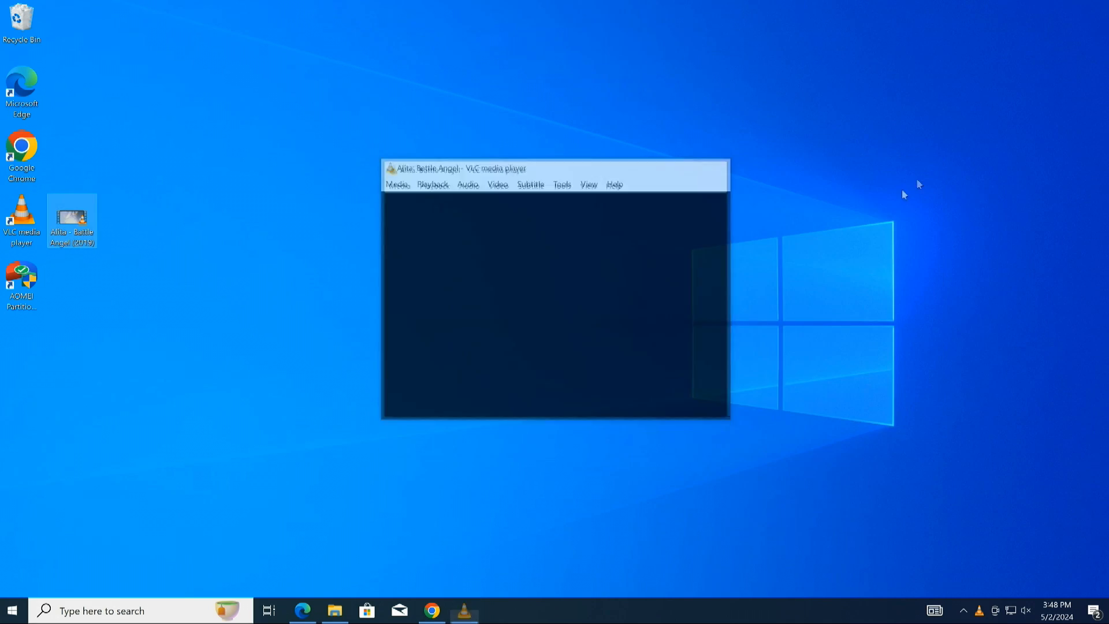
Check the capacity and free space of Local Disk (C:) in File Explorer and close it
left_click(335, 610)
left_click(275, 319)
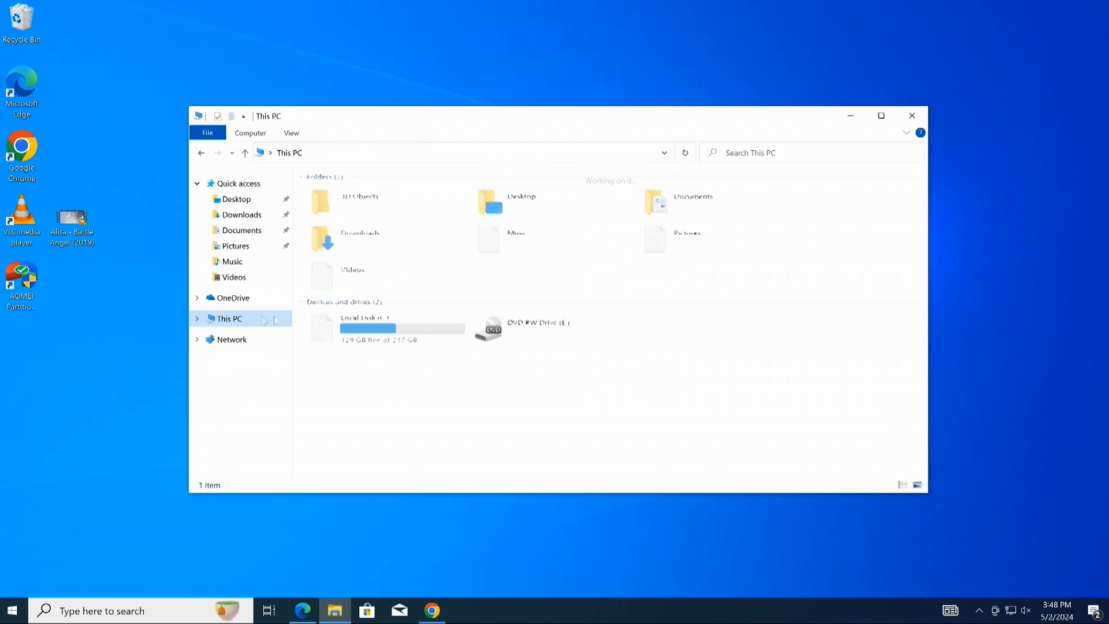
mouse_move(387, 333)
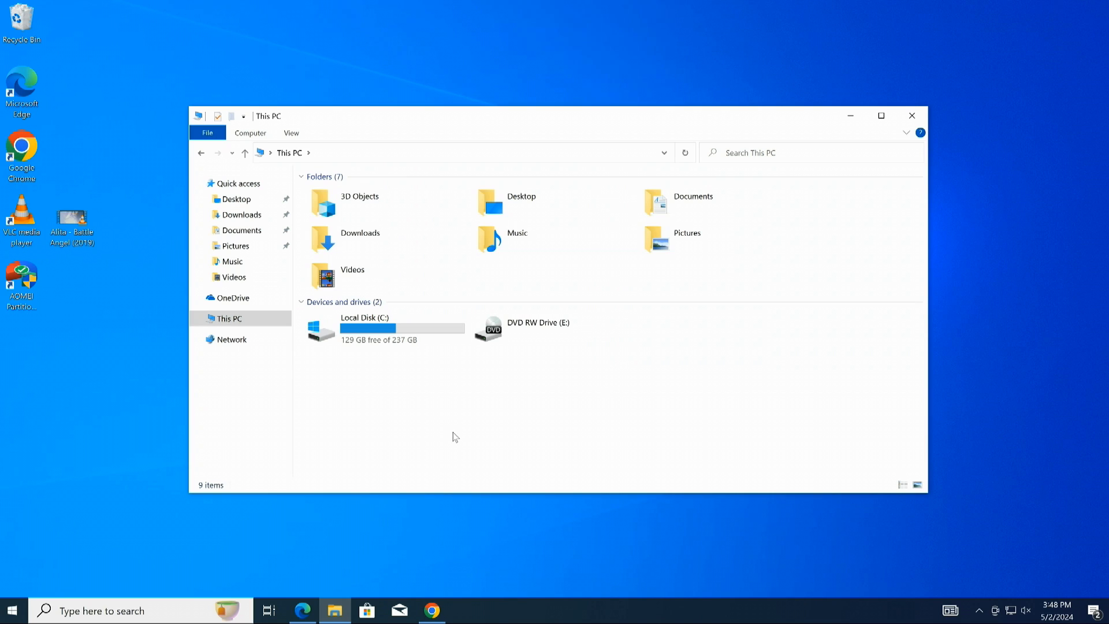
left_click(411, 332)
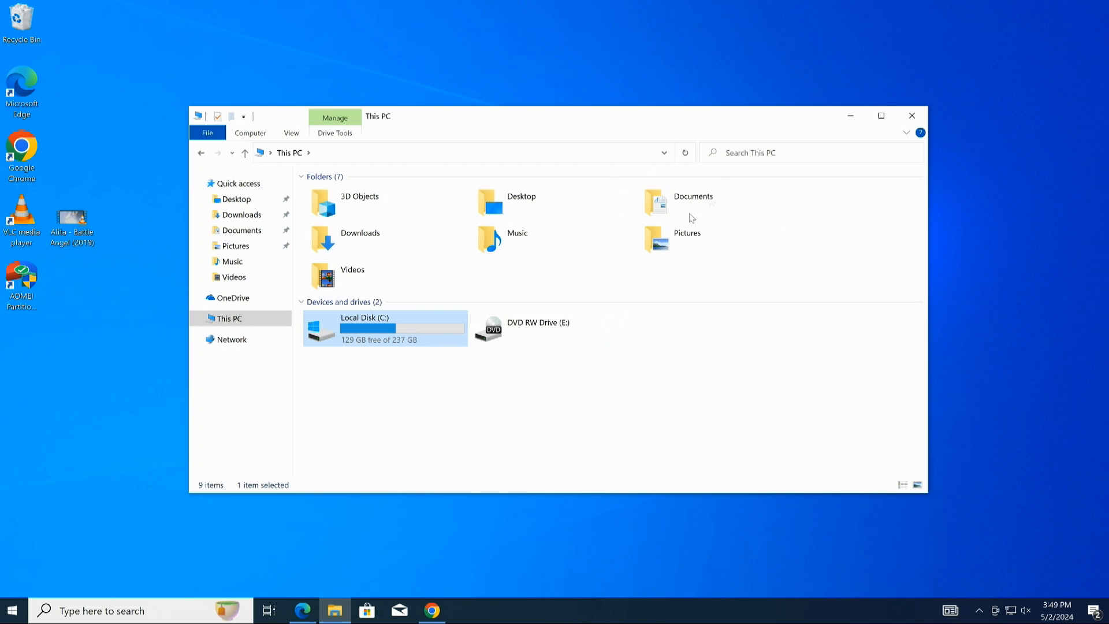
left_click(910, 115)
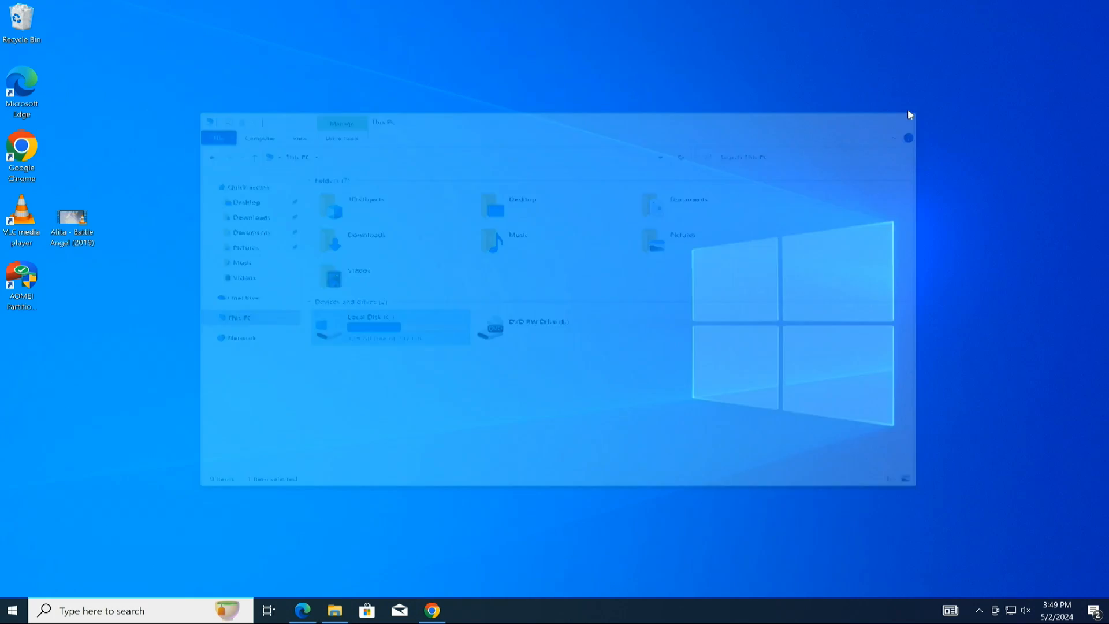
Open Disk Management through a Windows search for "PAR" and inspect Disk 0's C:, recovery and unallocated areas
left_click(182, 608)
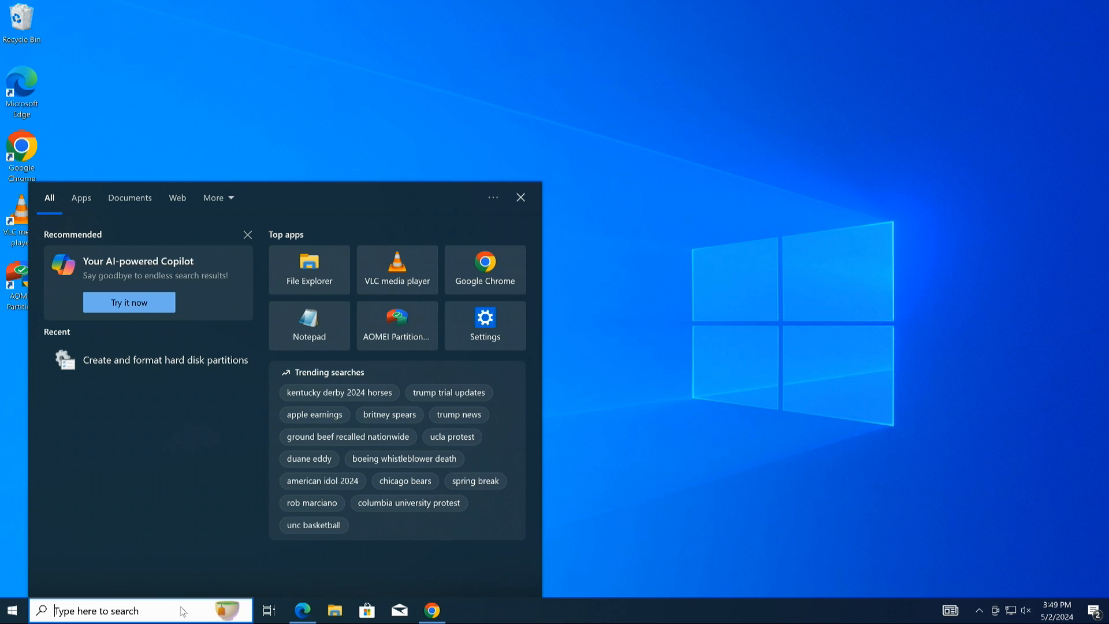
type("PA")
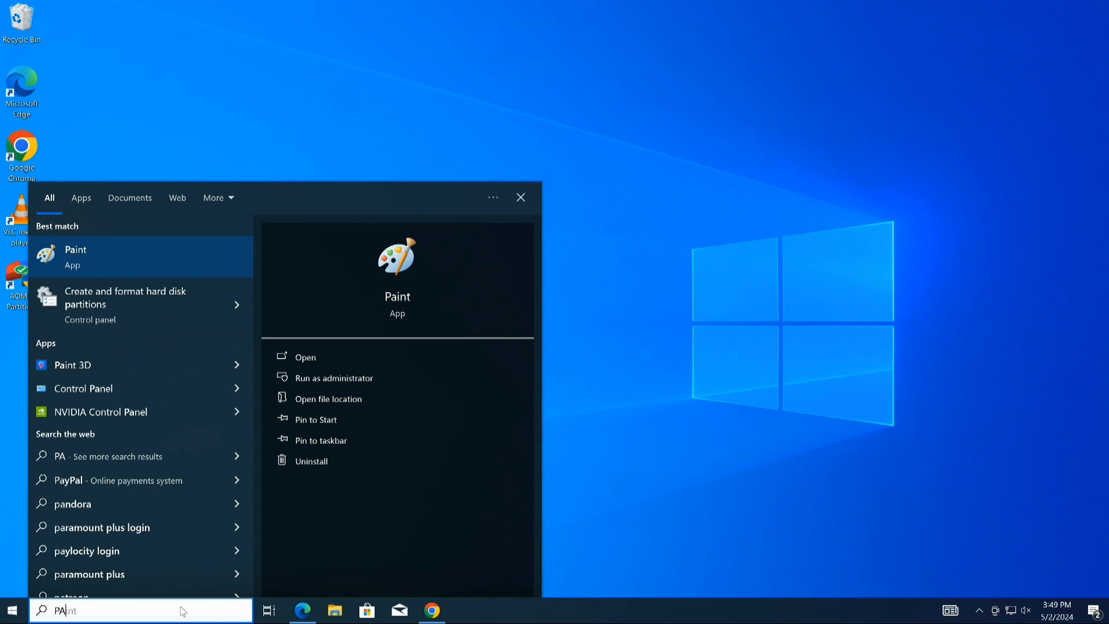
type("R")
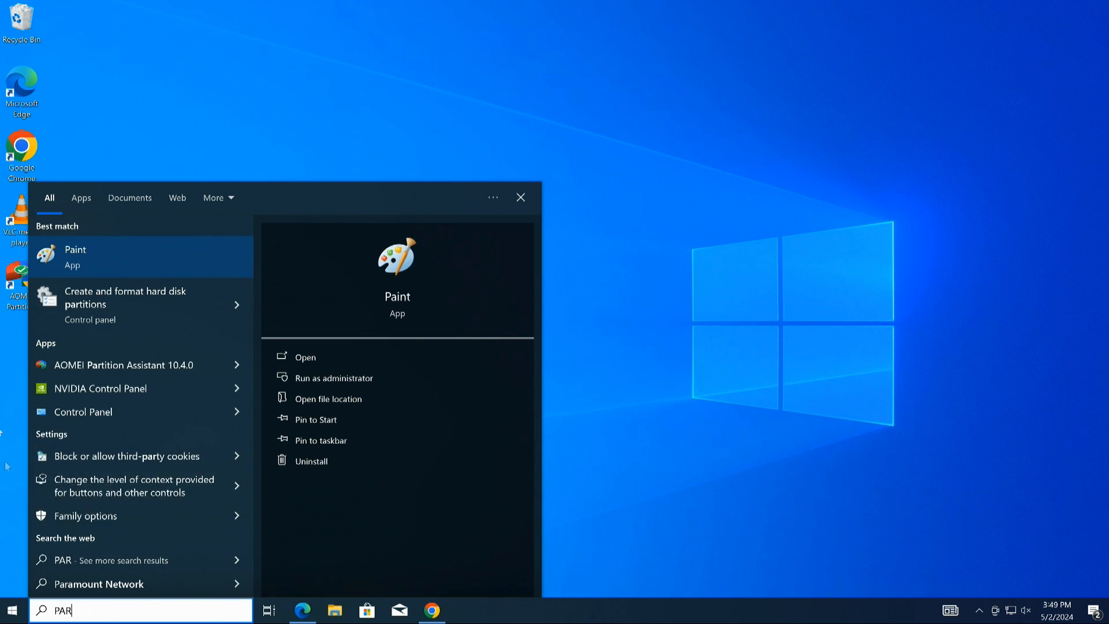
left_click(104, 297)
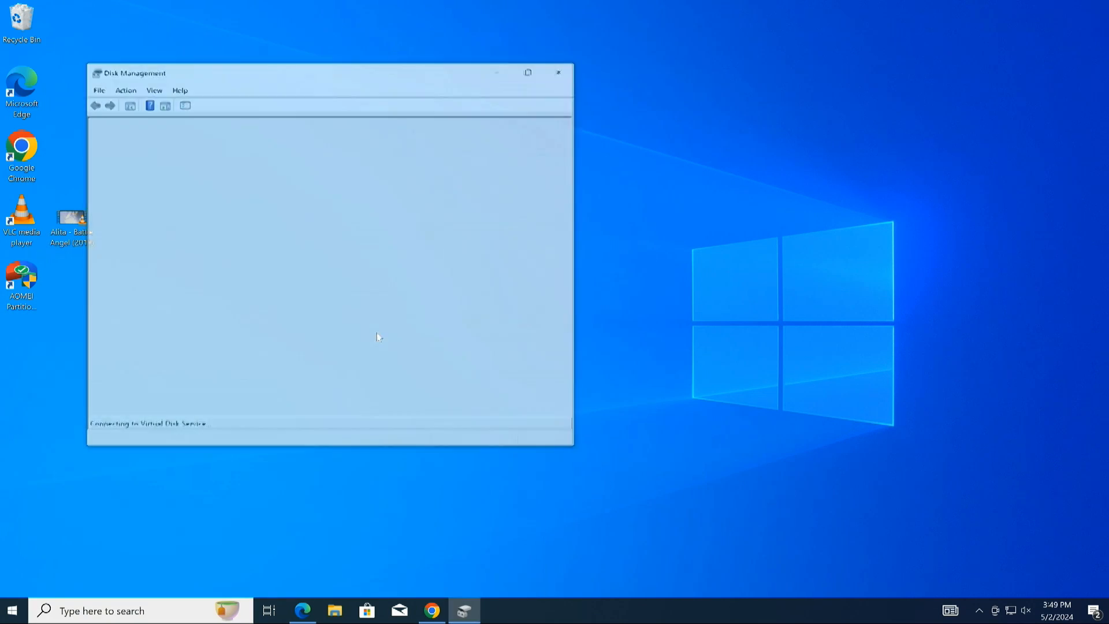
left_click_drag(391, 71, 527, 82)
left_click(462, 315)
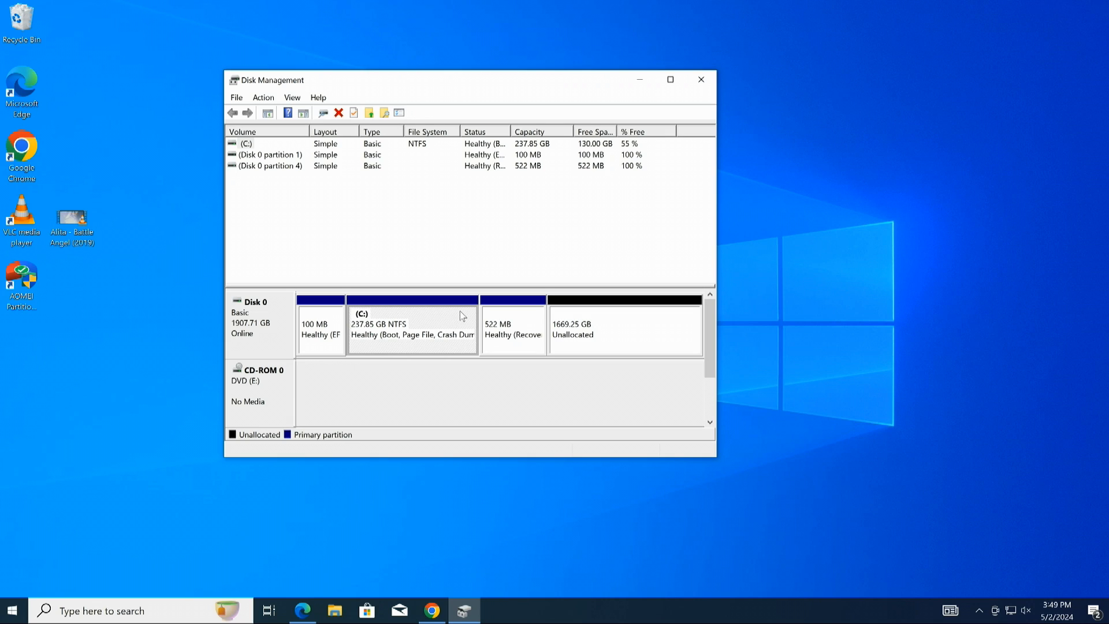
left_click(518, 328)
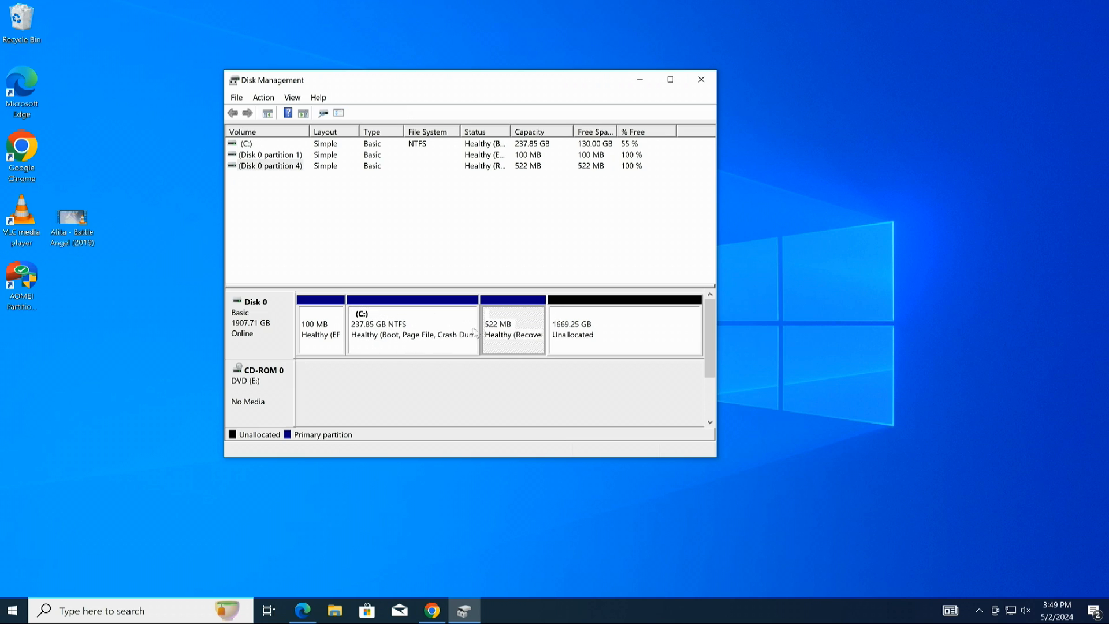
left_click(595, 330)
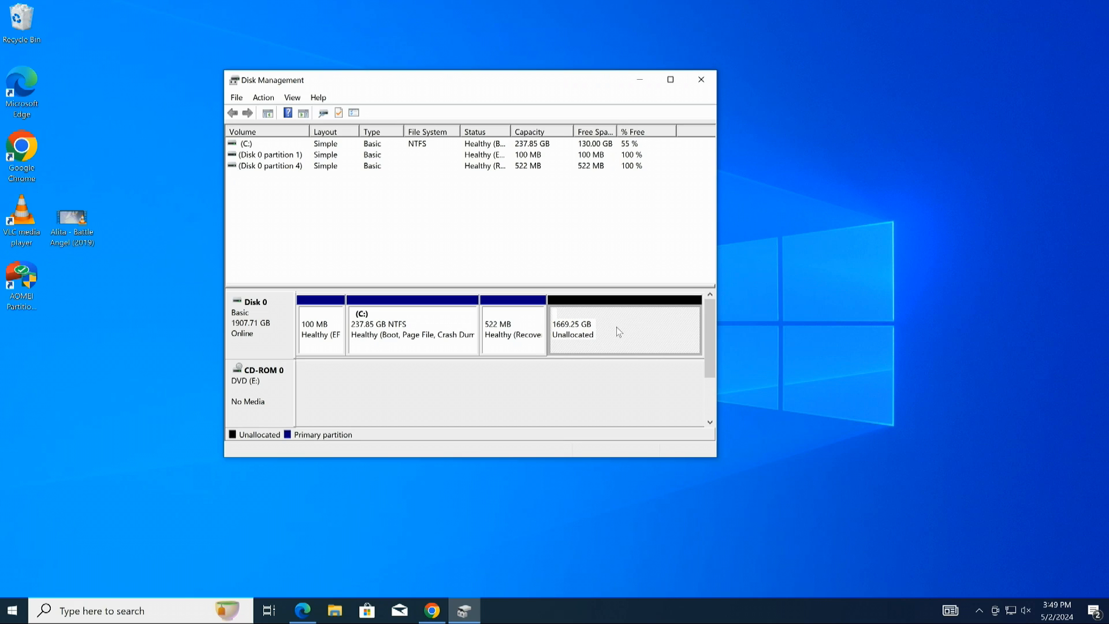
left_click(444, 325)
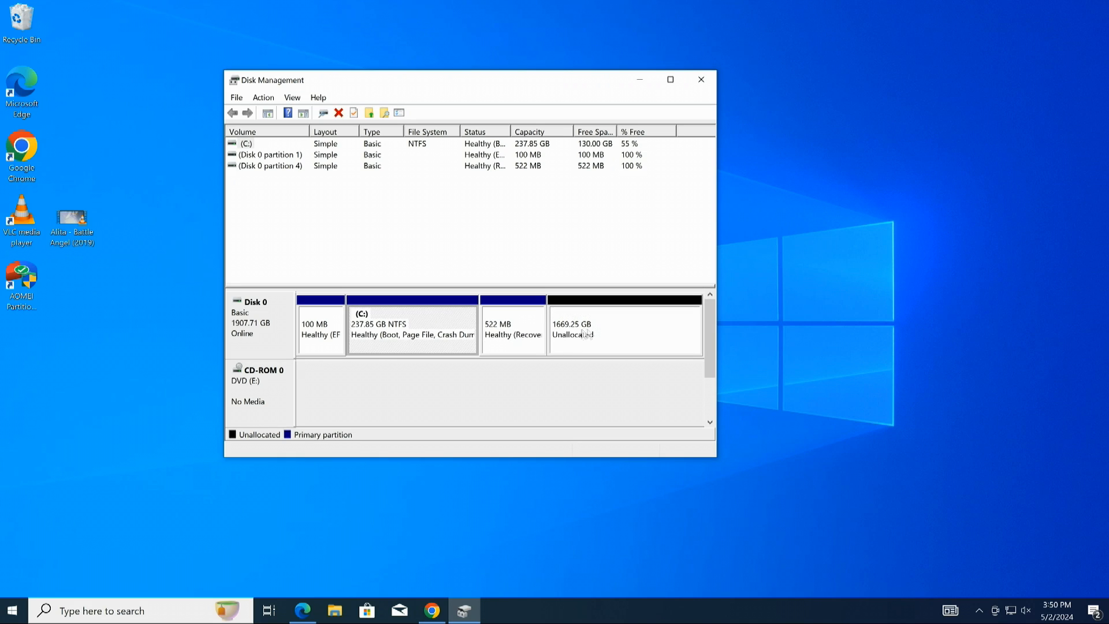
Check whether Extend Volume is available for C: given the recovery partition beside it, and close Disk Management
right_click(449, 327)
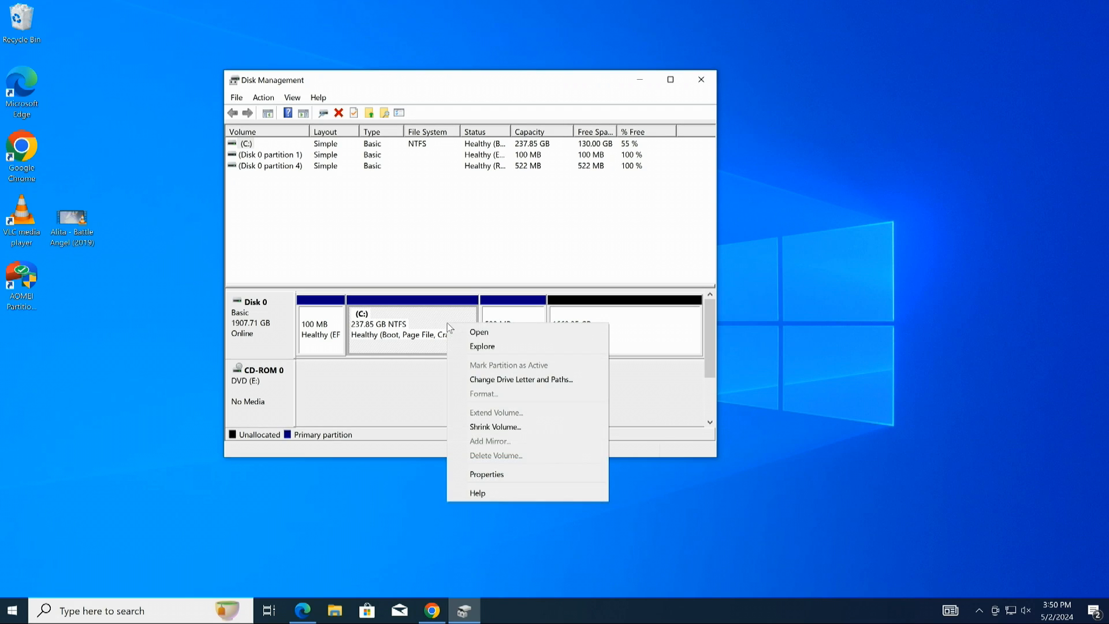
left_click(431, 323)
right_click(431, 323)
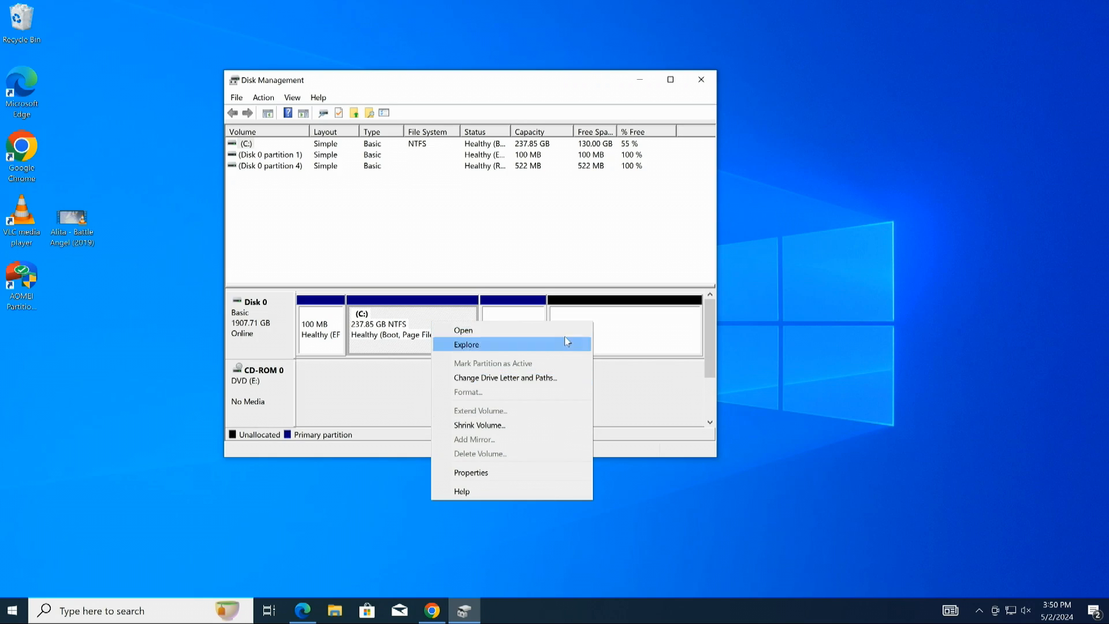
left_click(608, 327)
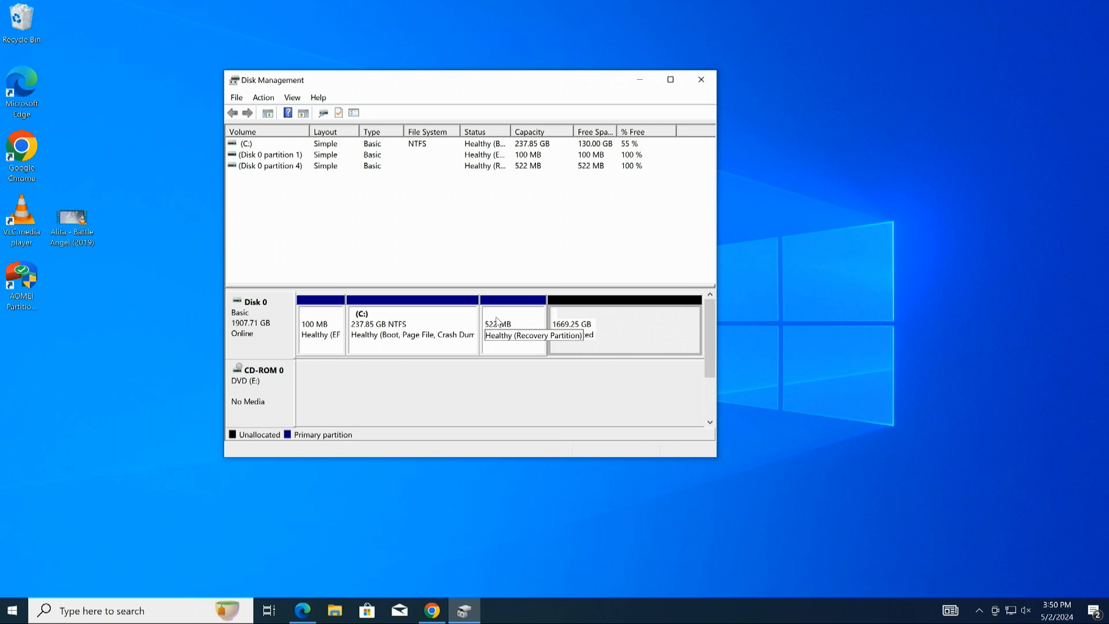
left_click(496, 319)
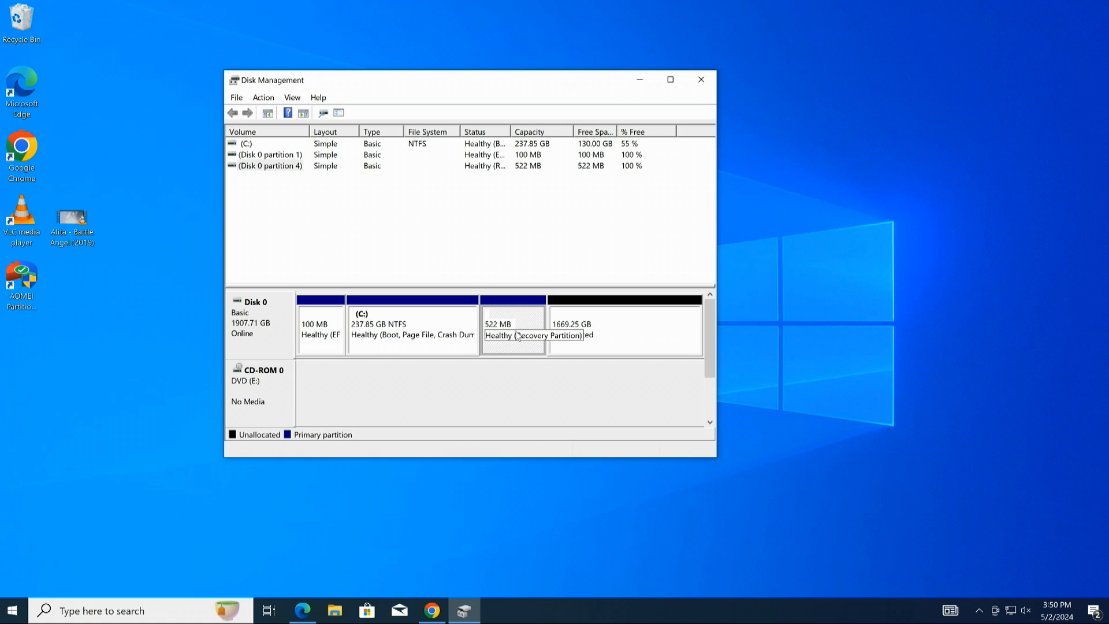
left_click(446, 325)
right_click(446, 325)
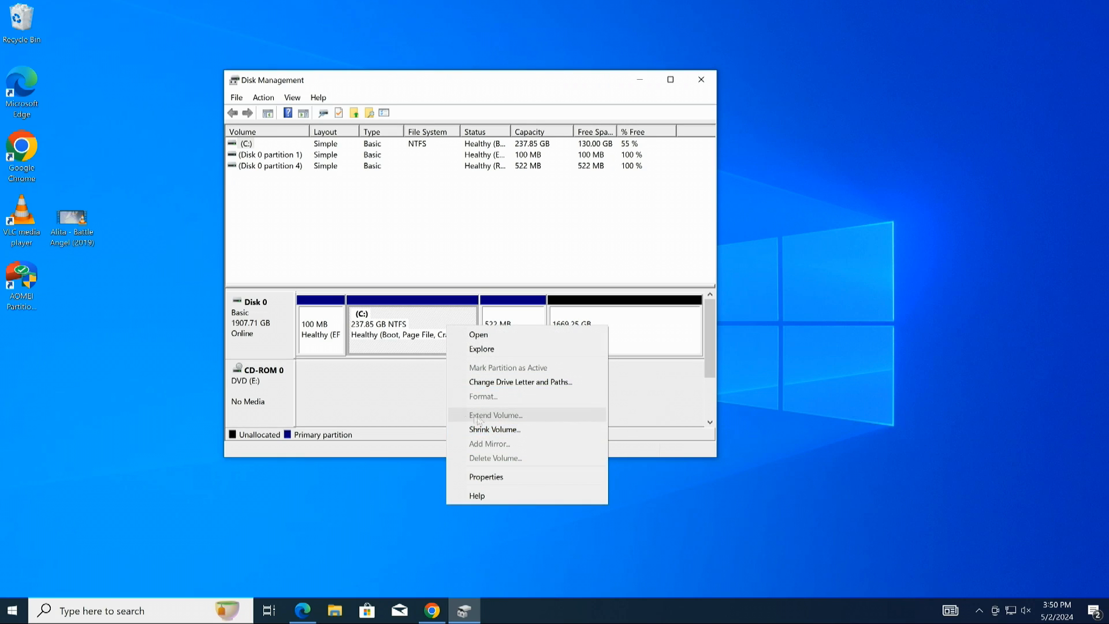
left_click(419, 341)
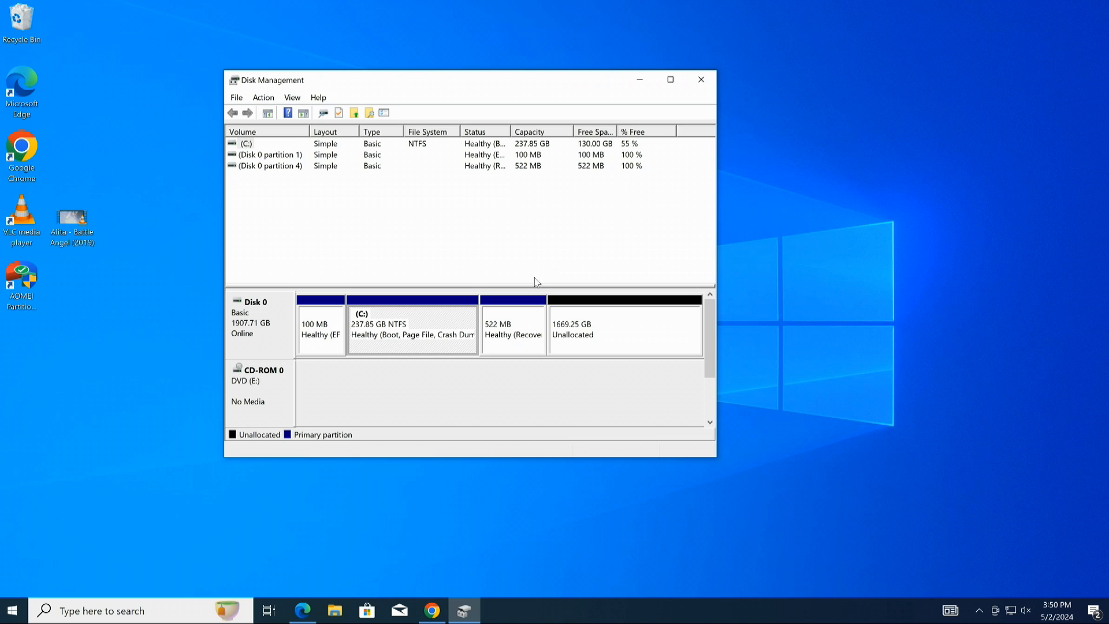
left_click(709, 84)
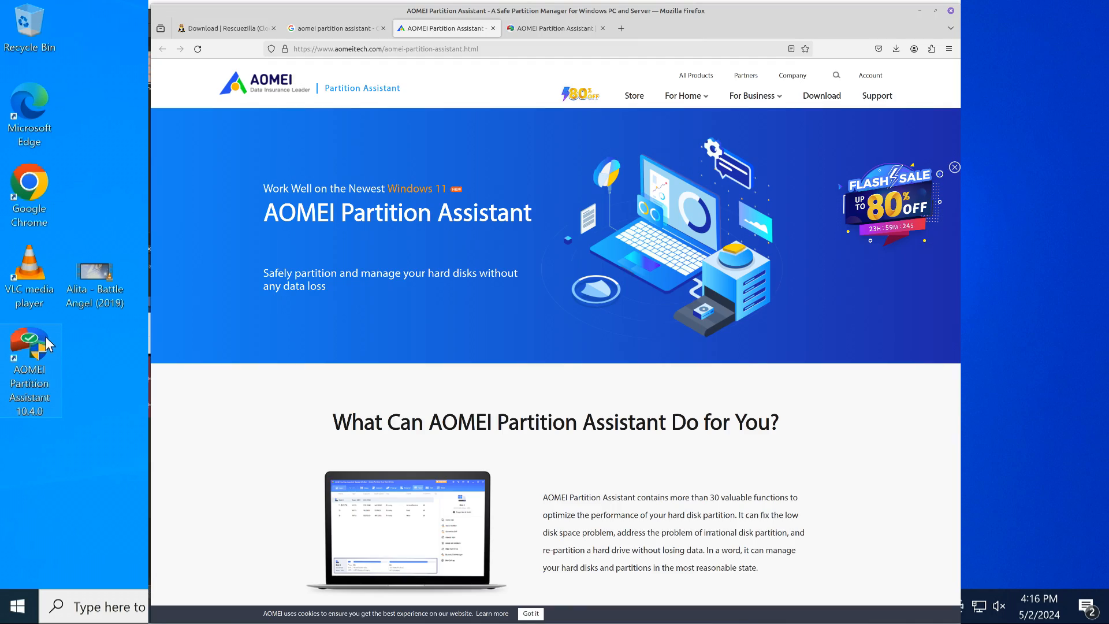
Launch AOMEI Partition Assistant and allow it to make changes to the device
double_click(19, 334)
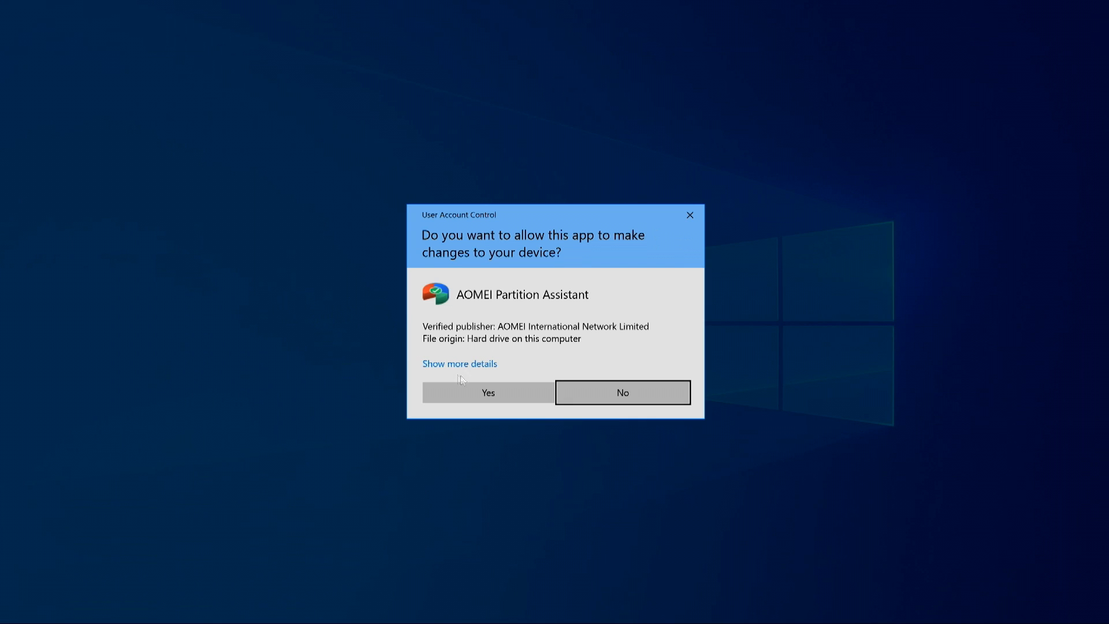
left_click(488, 390)
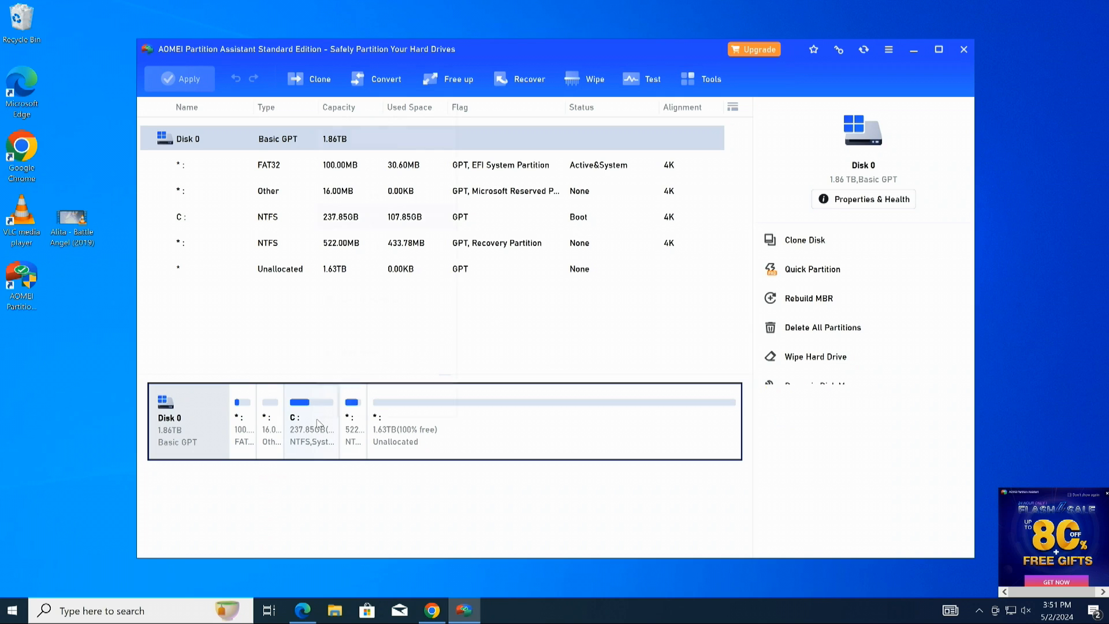
Merge Disk 0's unallocated space into the C: partition with Merge Partitions, keeping C: as the target
right_click(317, 420)
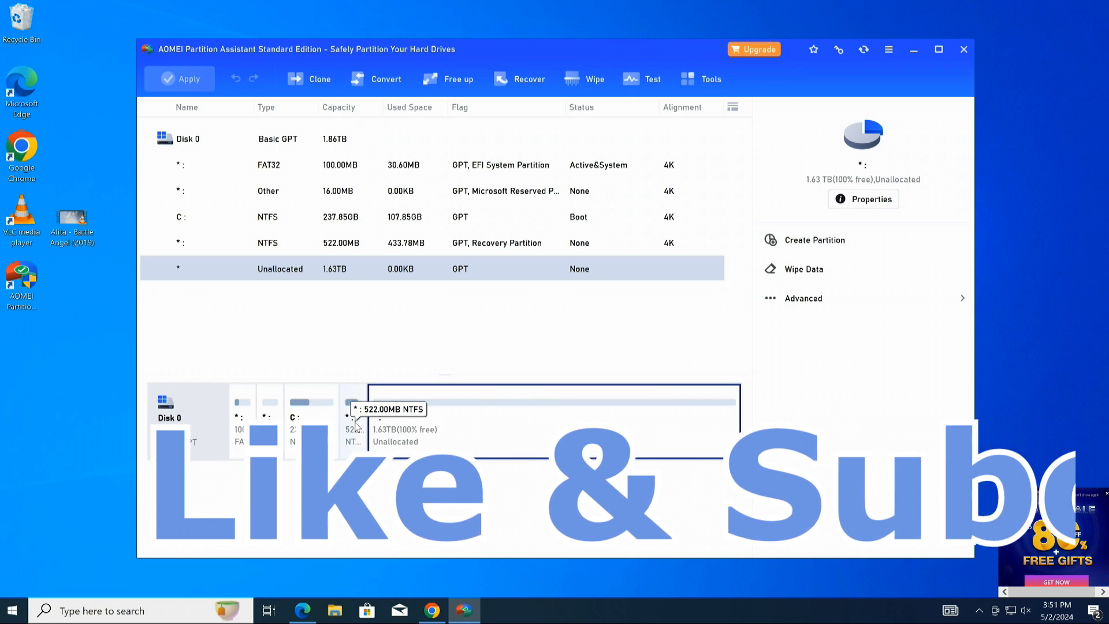
left_click(315, 432)
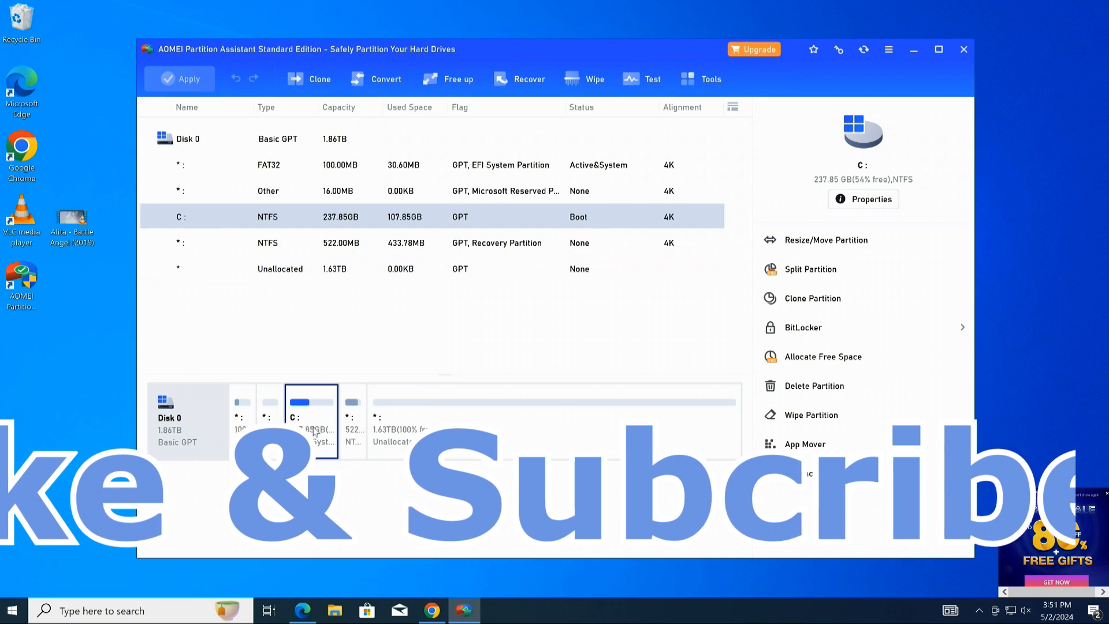
right_click(314, 432)
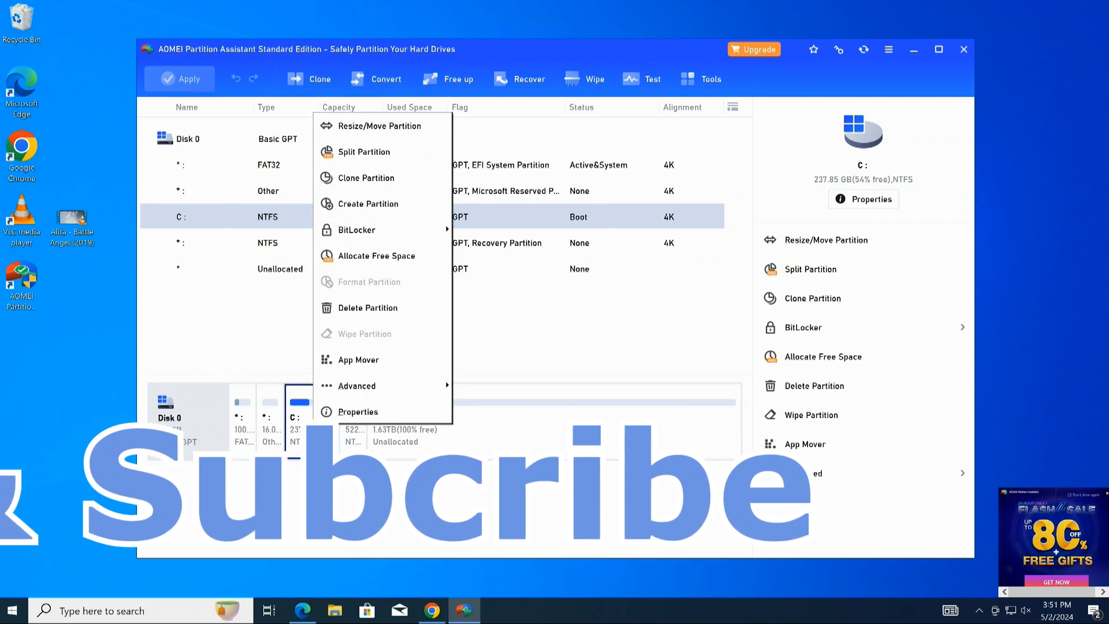
mouse_move(363, 394)
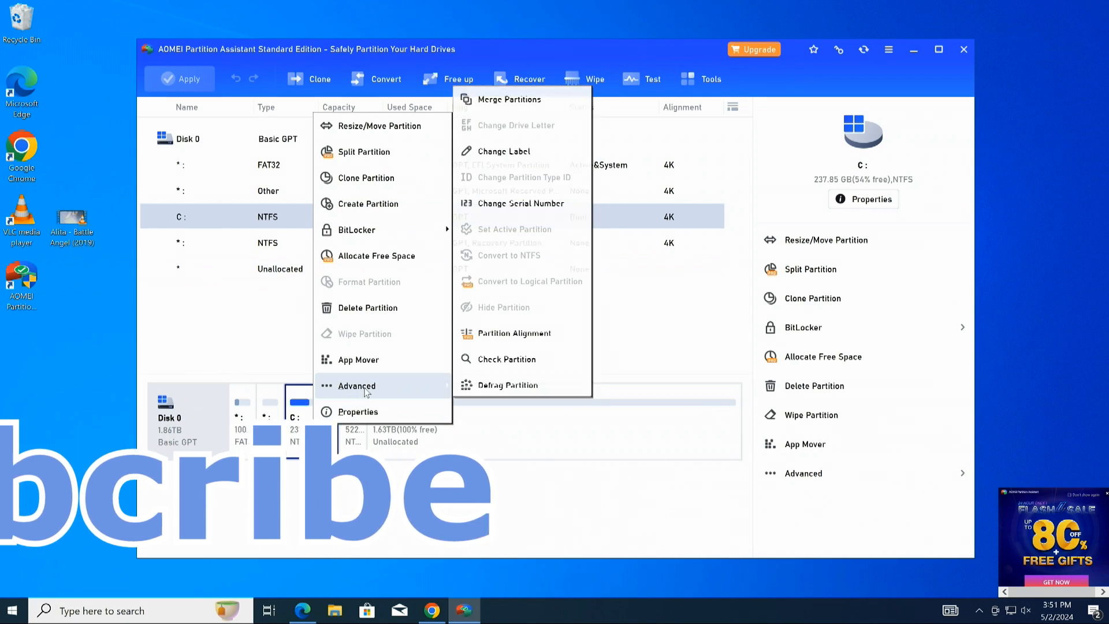
left_click(545, 99)
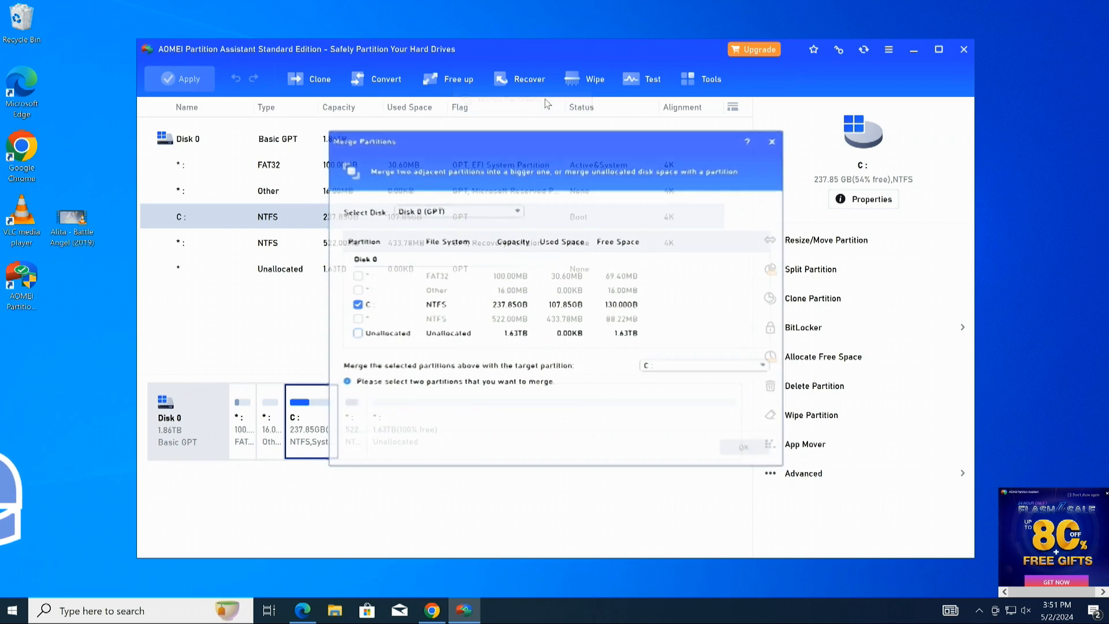
left_click(356, 334)
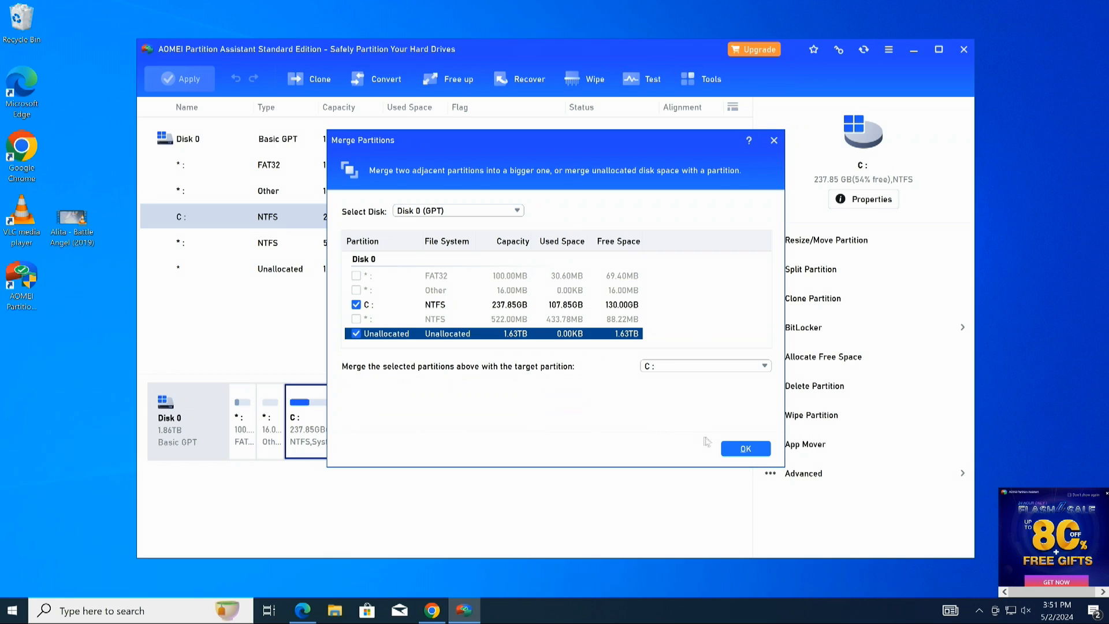
left_click(733, 450)
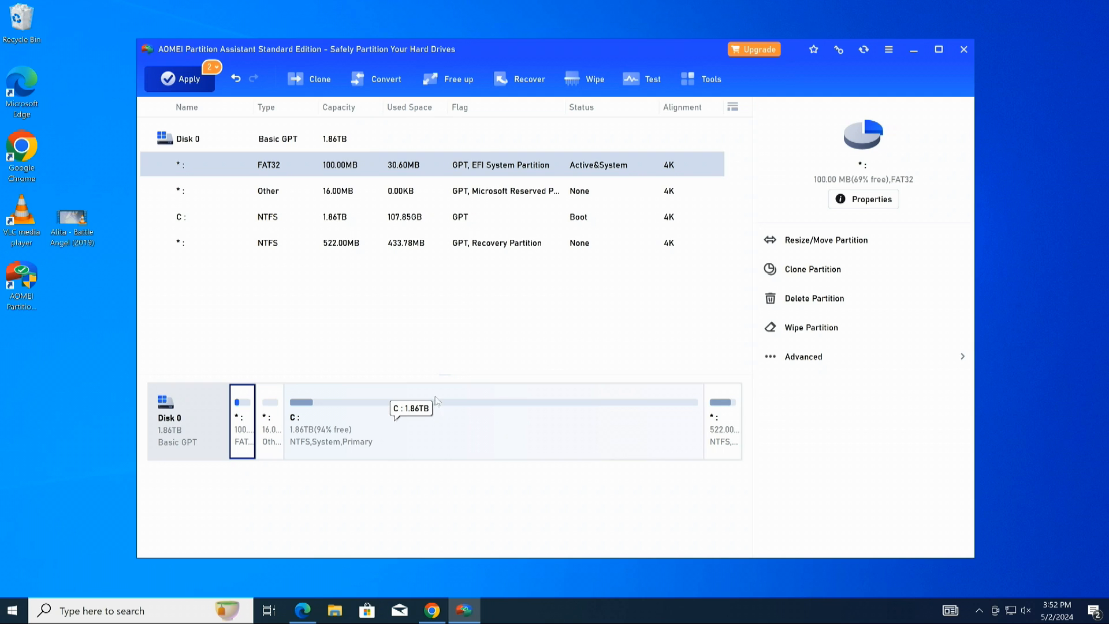
Apply the pending partition operations by restarting into Windows PE mode, and restart the computer once they complete
left_click(189, 84)
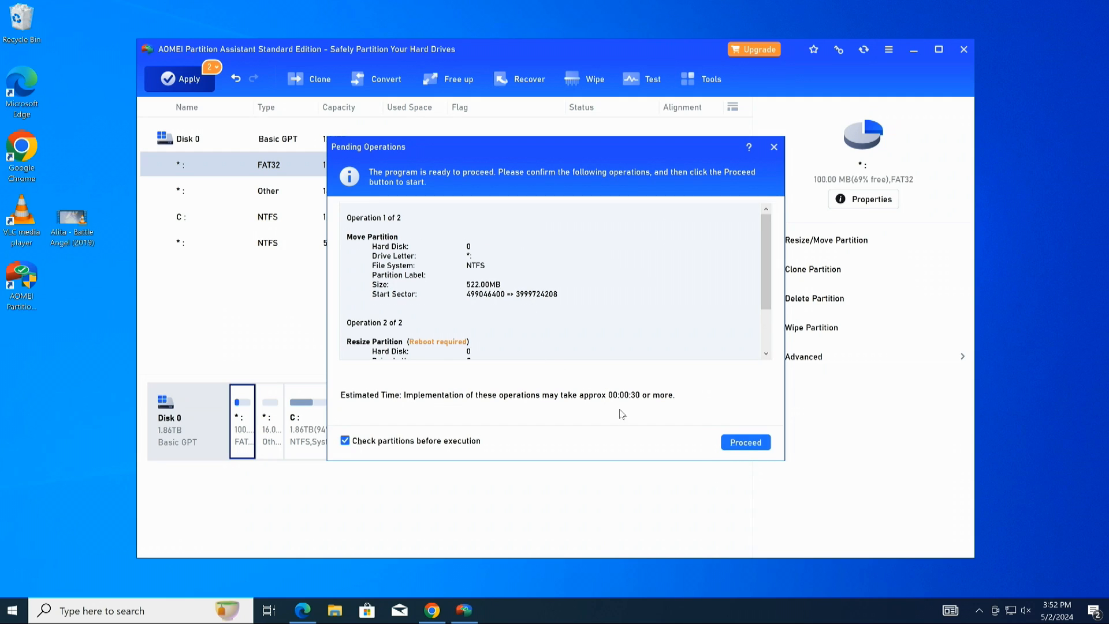
left_click(739, 444)
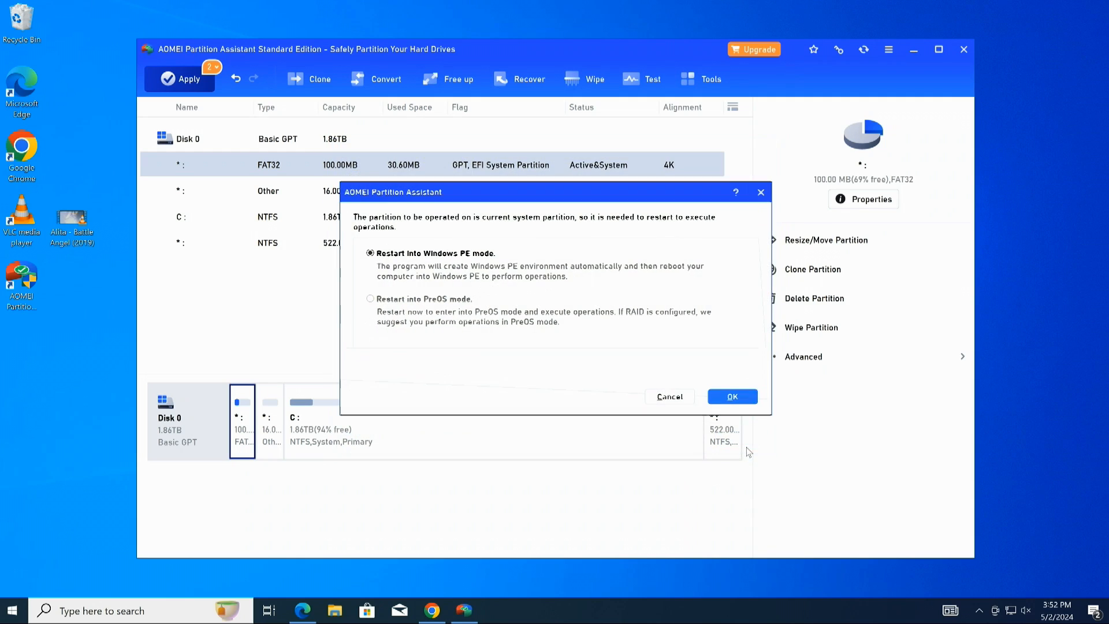
left_click(730, 399)
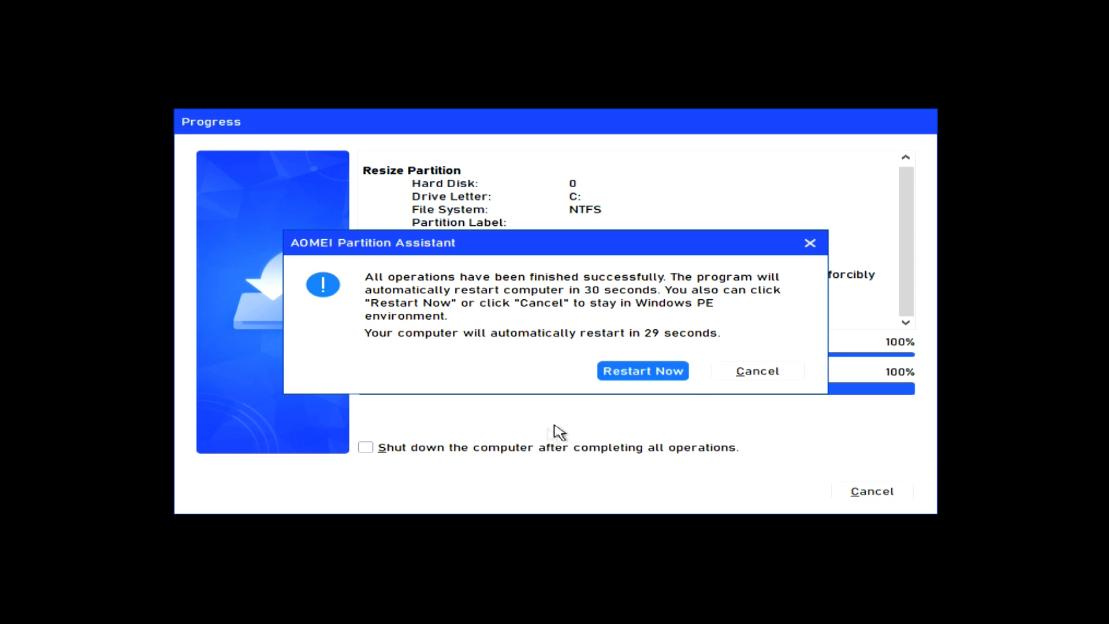
left_click(641, 374)
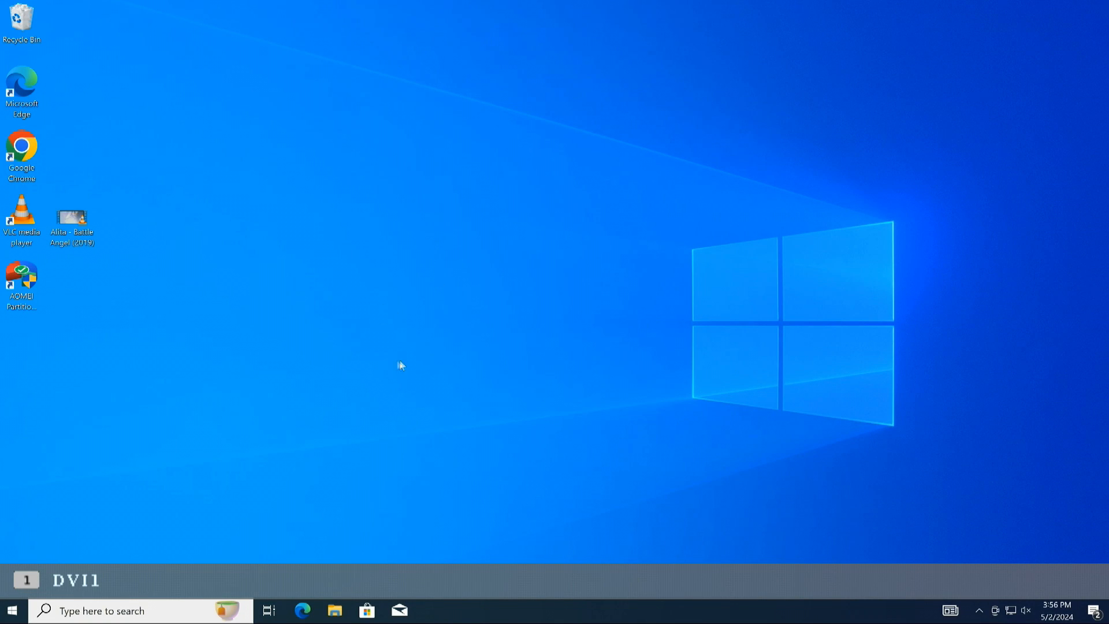
Check the capacity and free space of Local Disk (C:) under This PC in File Explorer and close it
left_click(335, 610)
left_click(277, 323)
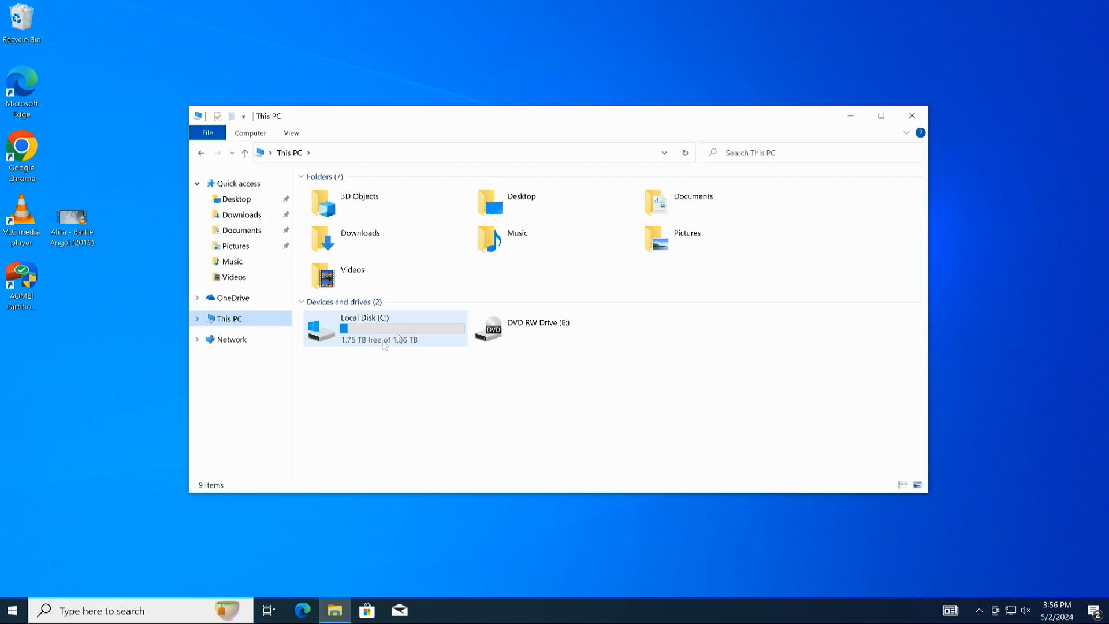
mouse_move(407, 335)
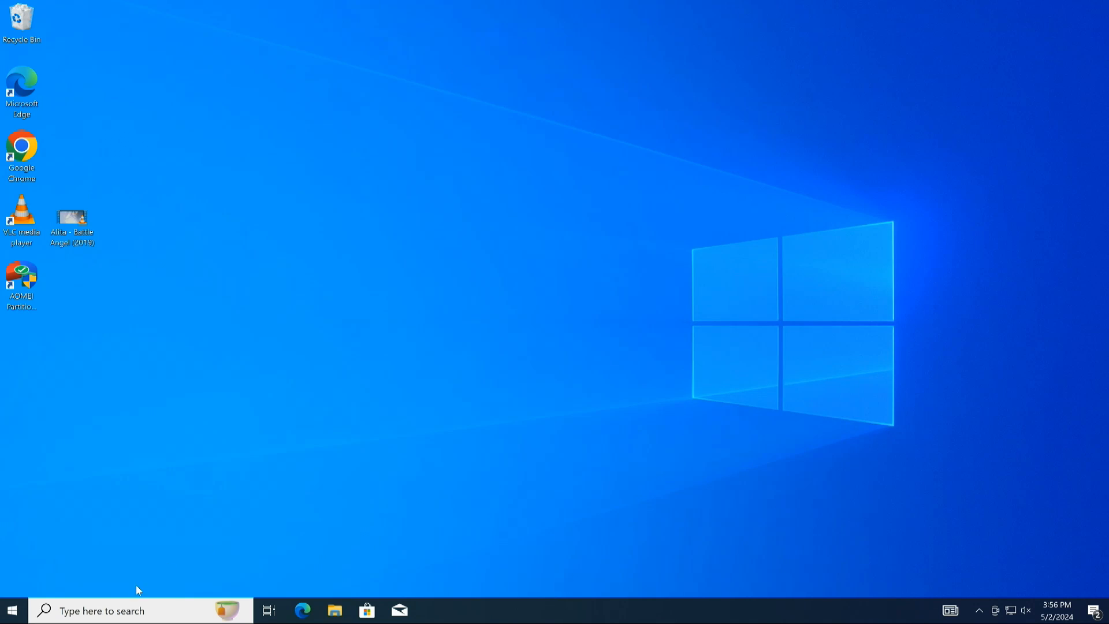
Open Disk Management from the recent Windows search item and inspect Disk 0's partition layout
left_click(151, 609)
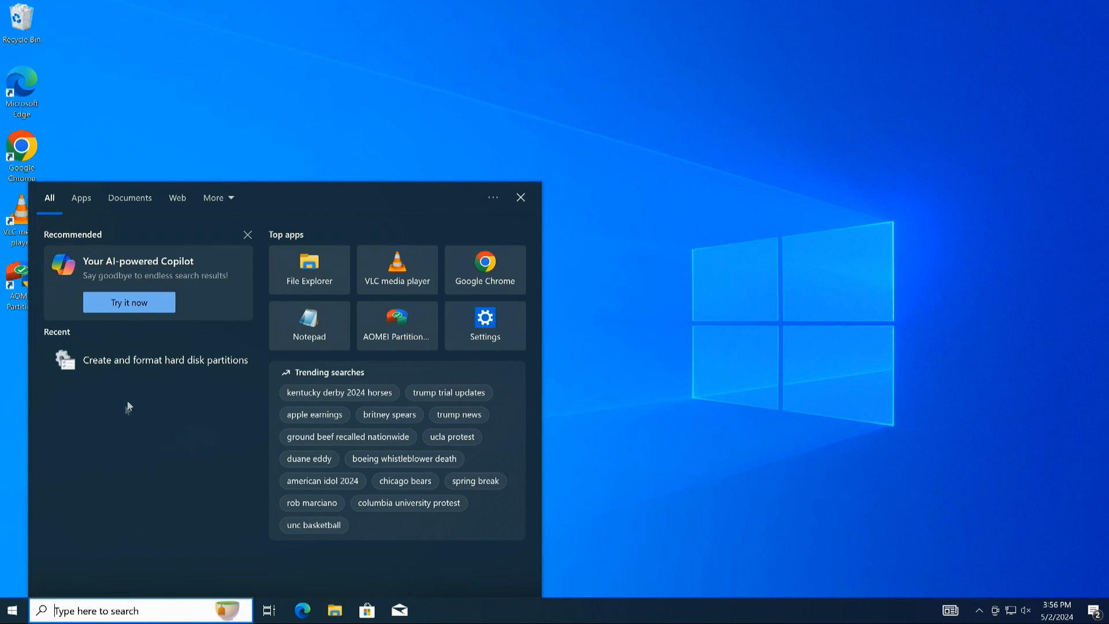
left_click(151, 362)
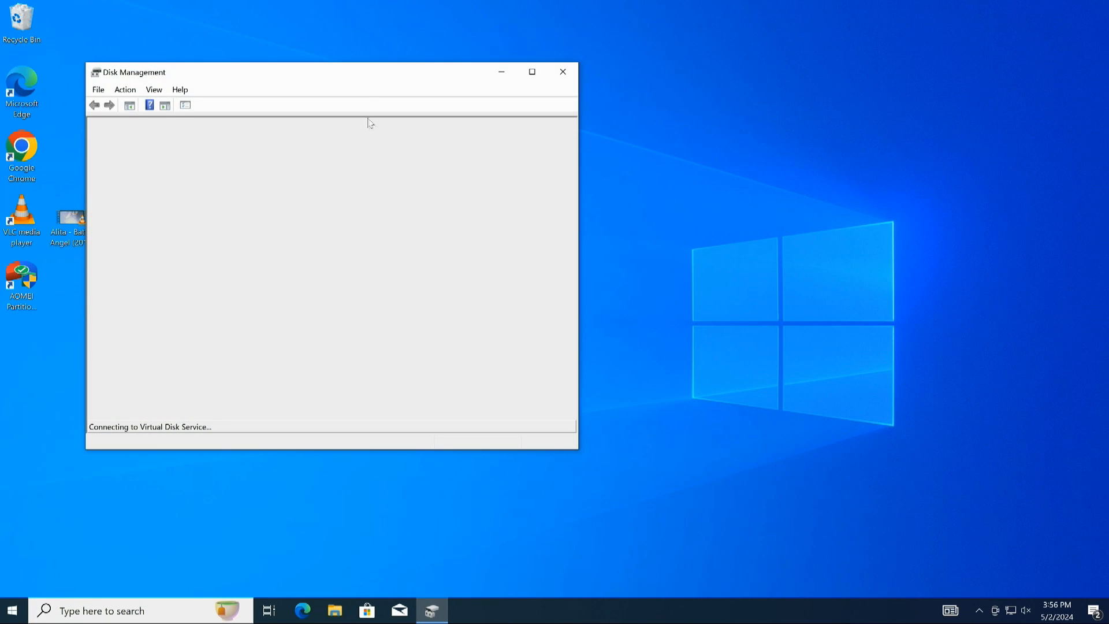
left_click_drag(368, 78, 581, 105)
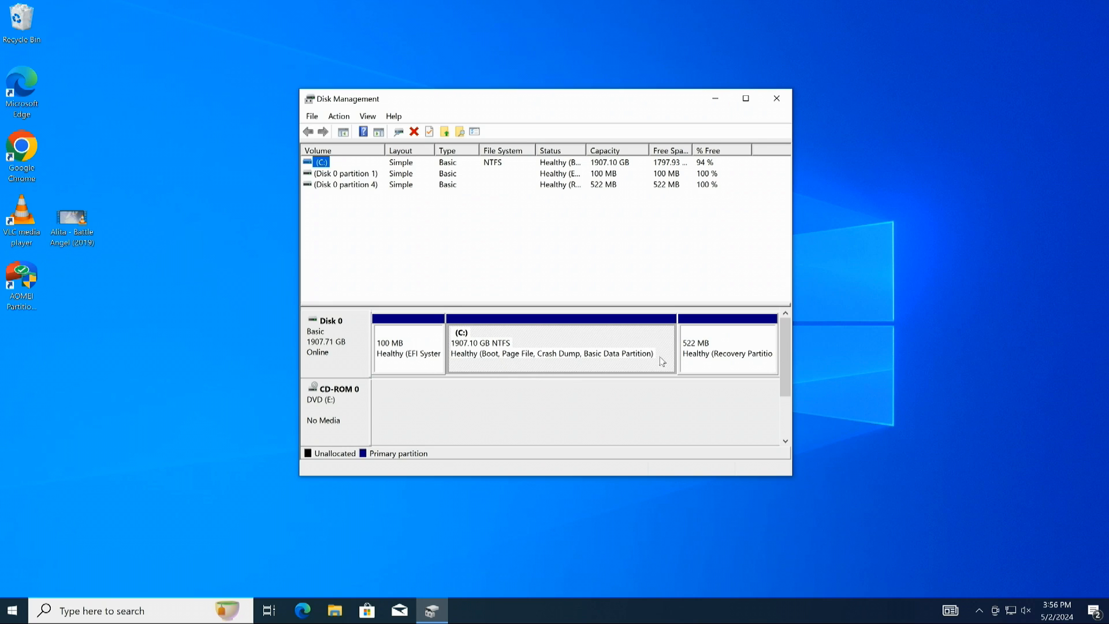
Shrink the C: volume by 10000 MB in Disk Management
left_click(621, 351)
right_click(632, 345)
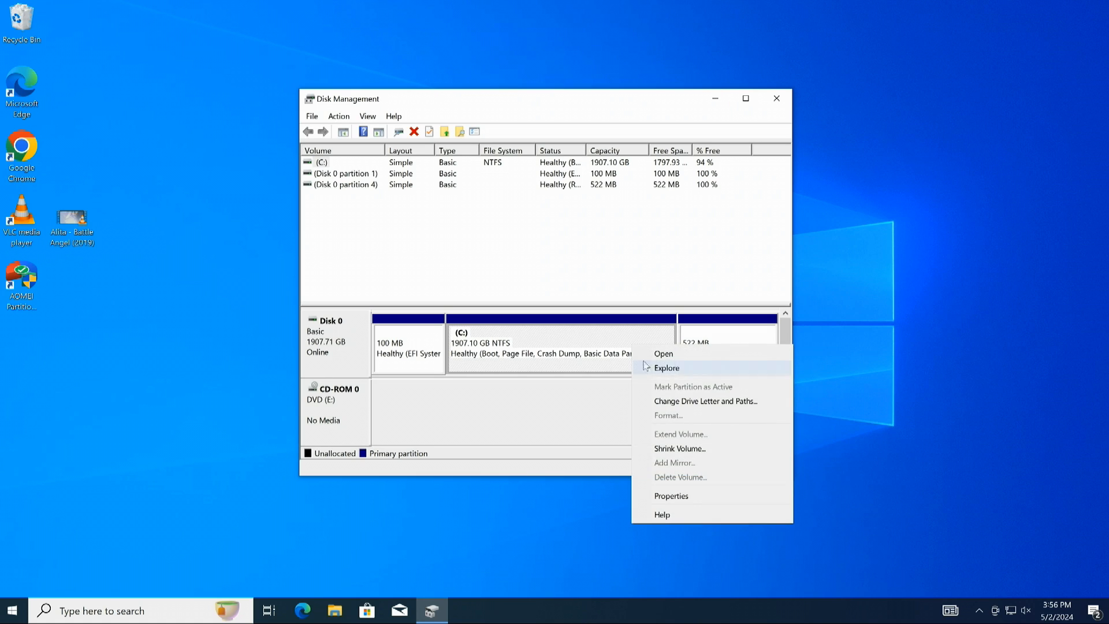
left_click(652, 448)
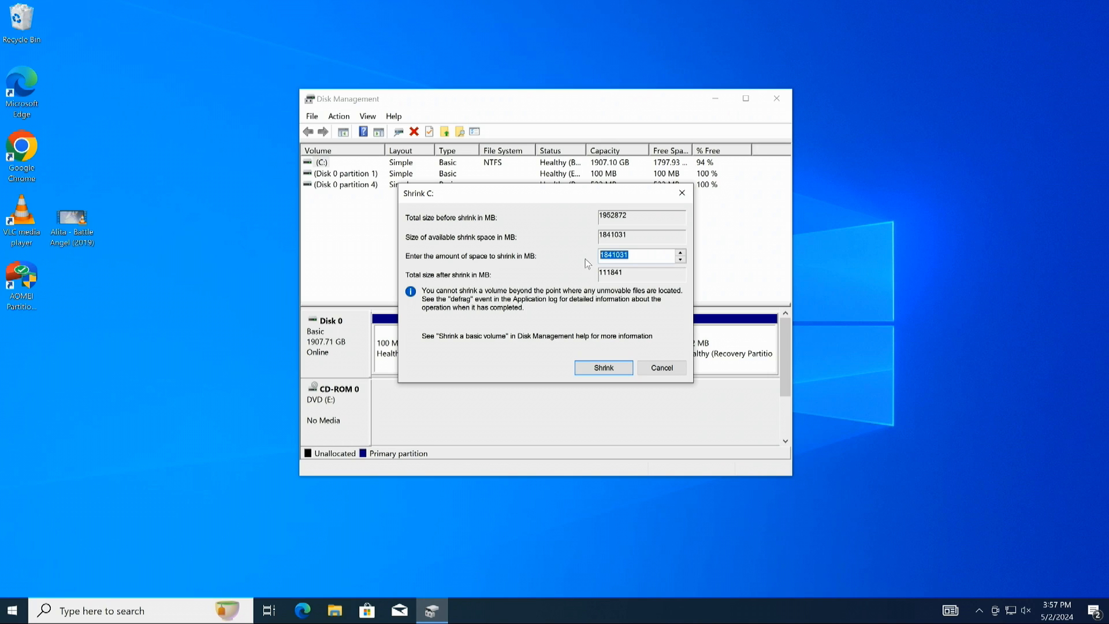
type("10000")
left_click(612, 373)
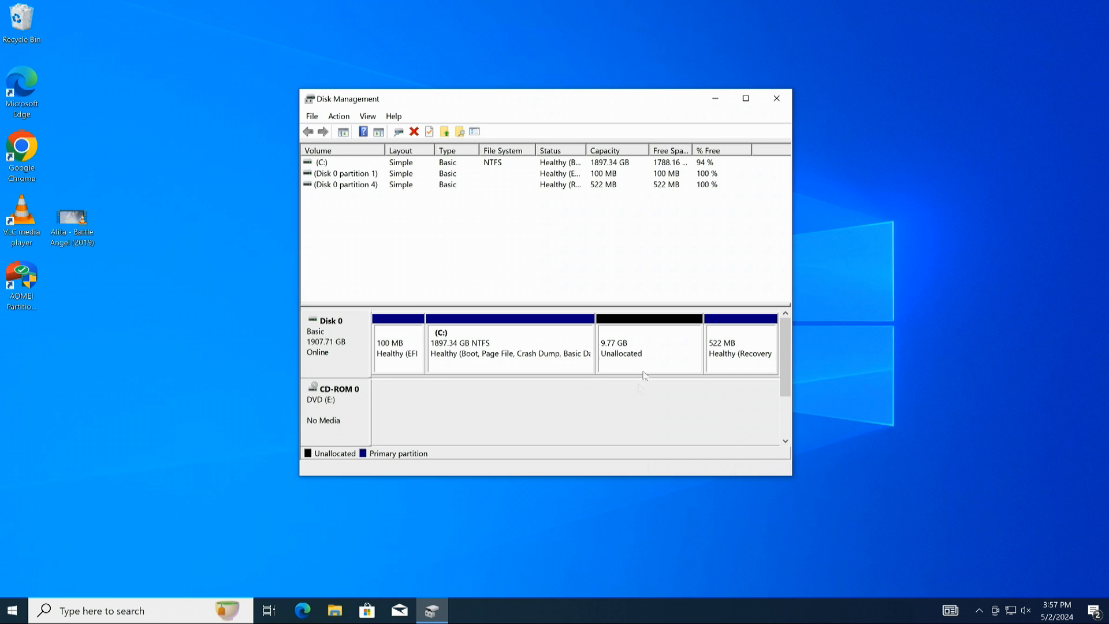
Extend the C: volume into the adjacent unallocated space on Disk 0 by 9999 MB using the Extend Volume Wizard
left_click(642, 358)
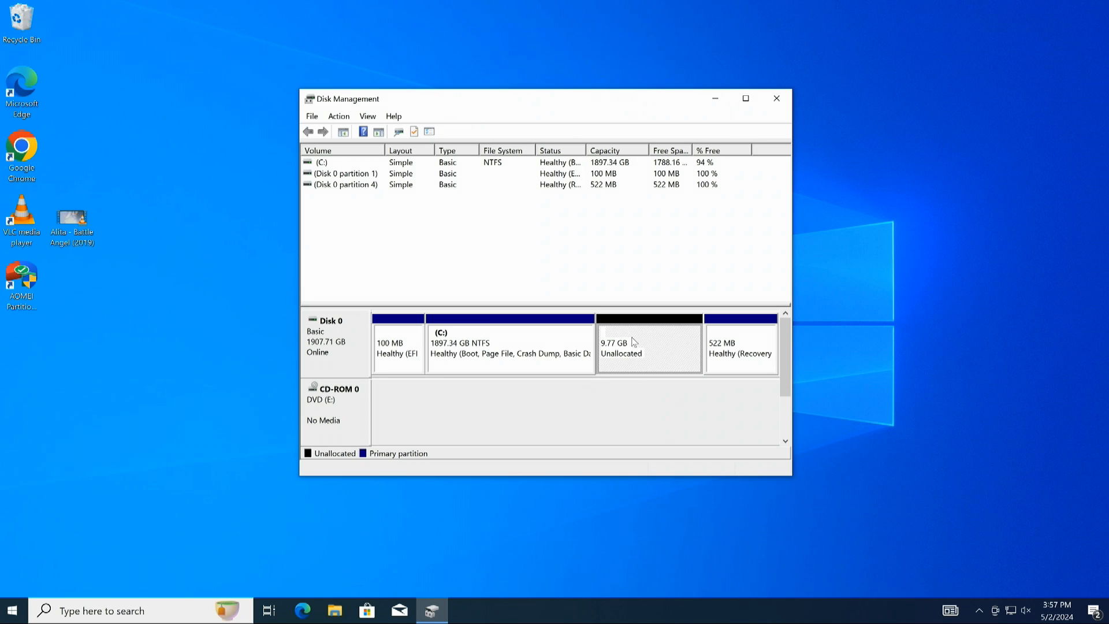
left_click(543, 342)
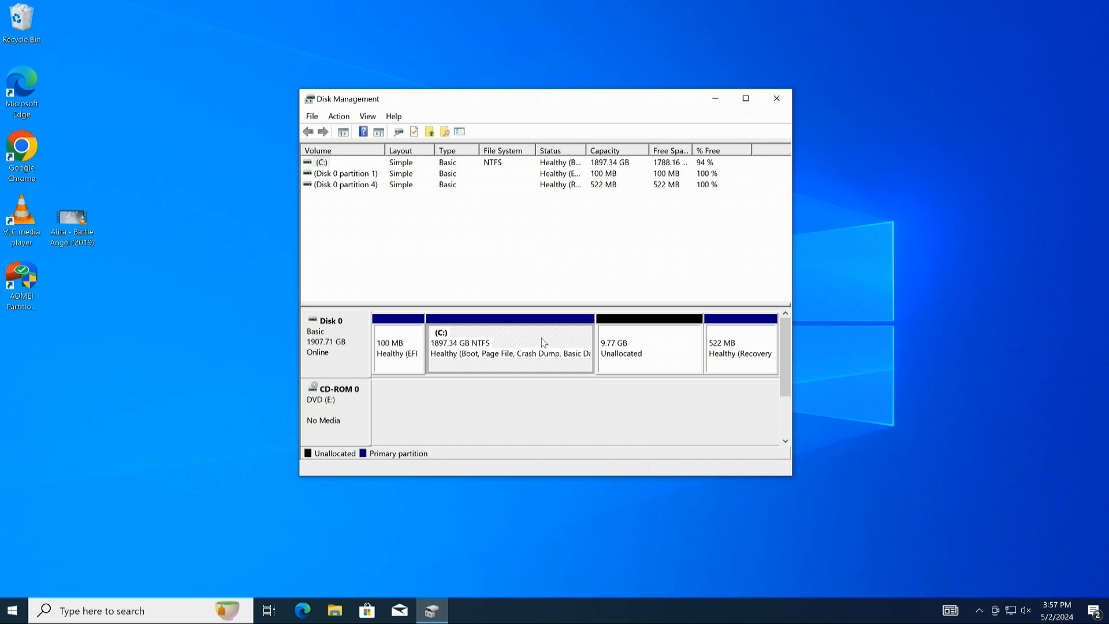
left_click(635, 347)
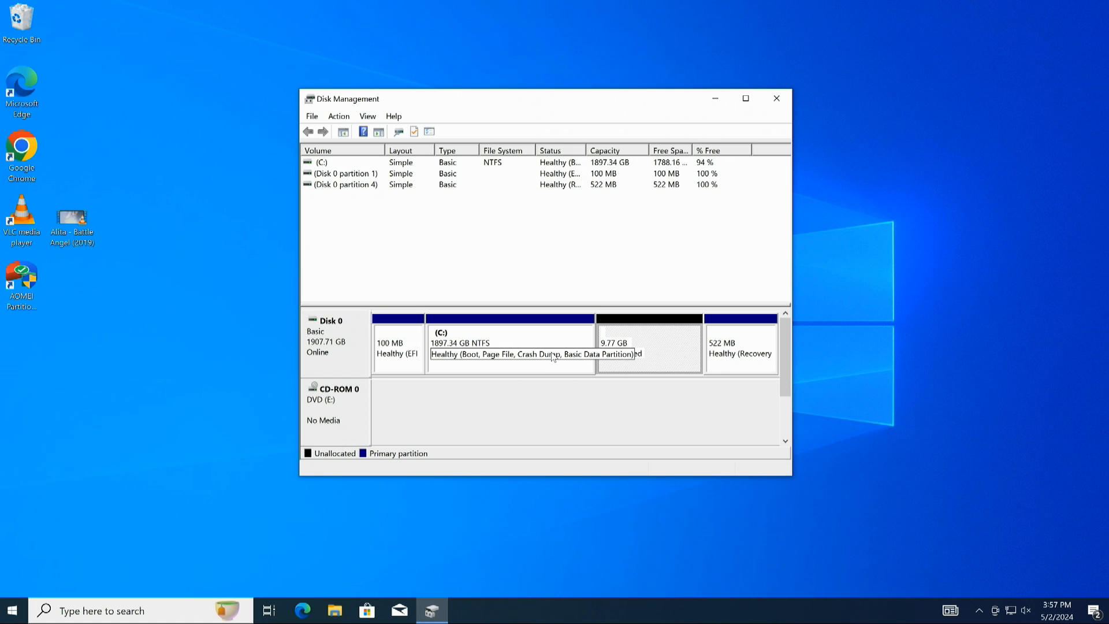
right_click(545, 334)
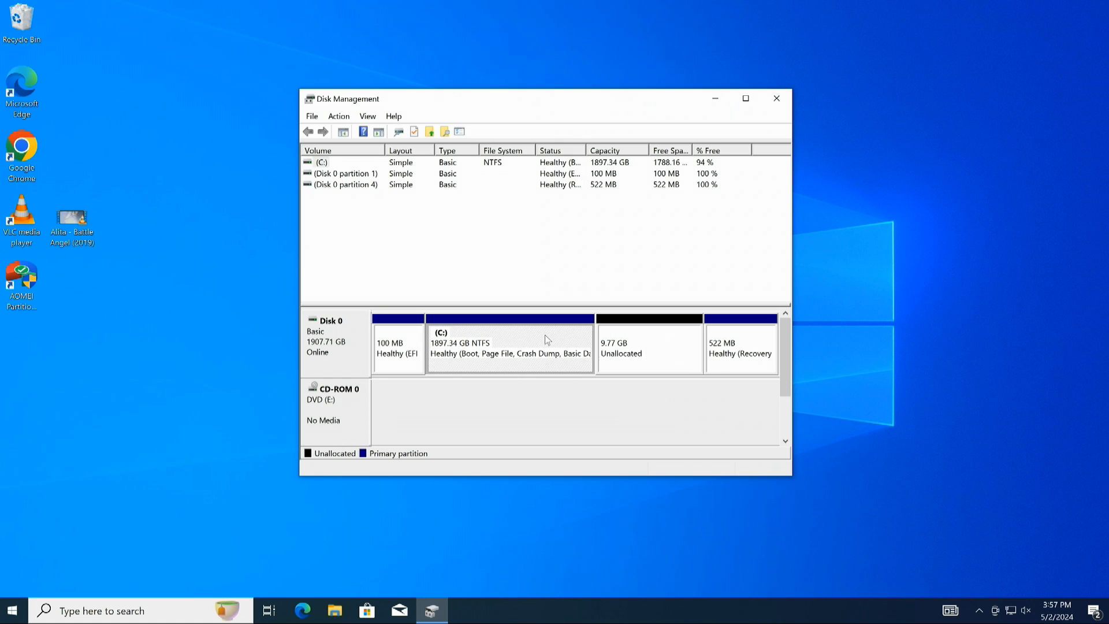
left_click(587, 426)
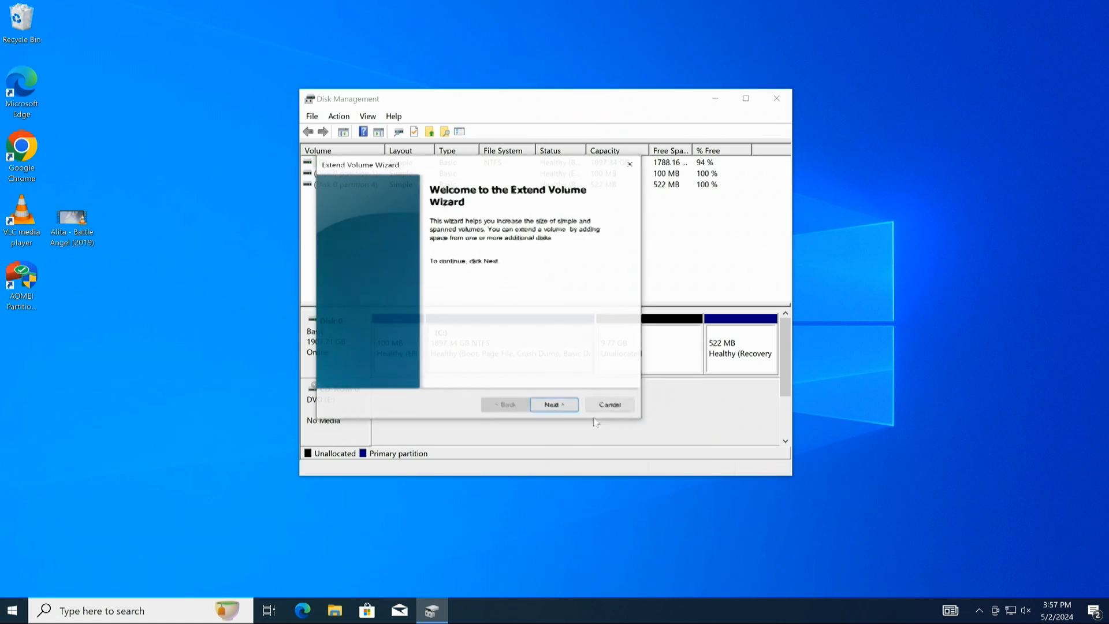
left_click(577, 406)
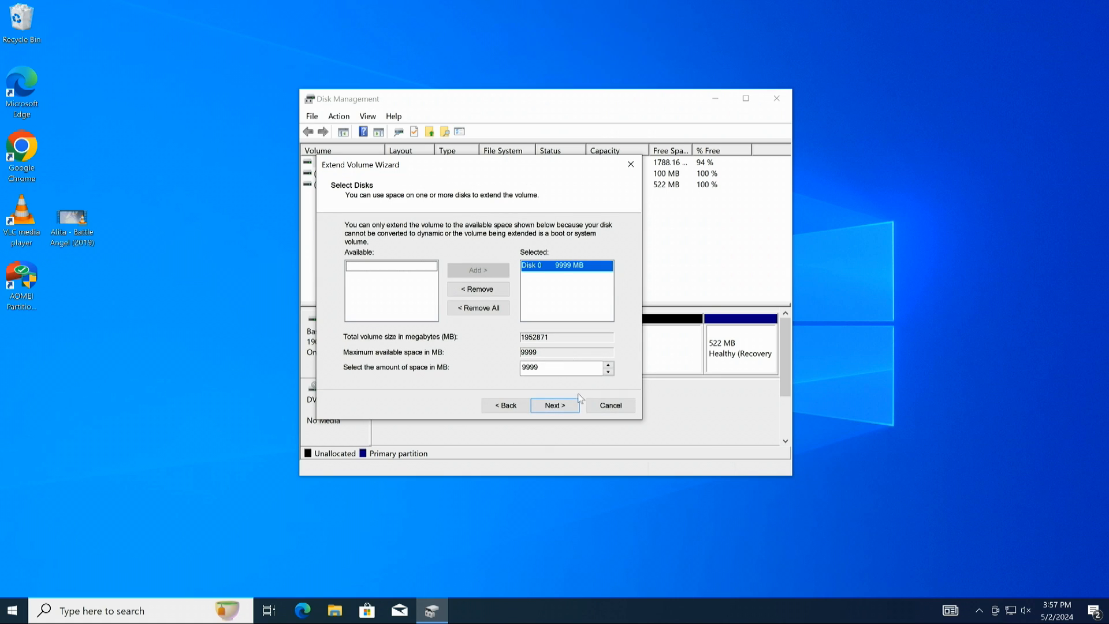
left_click(558, 403)
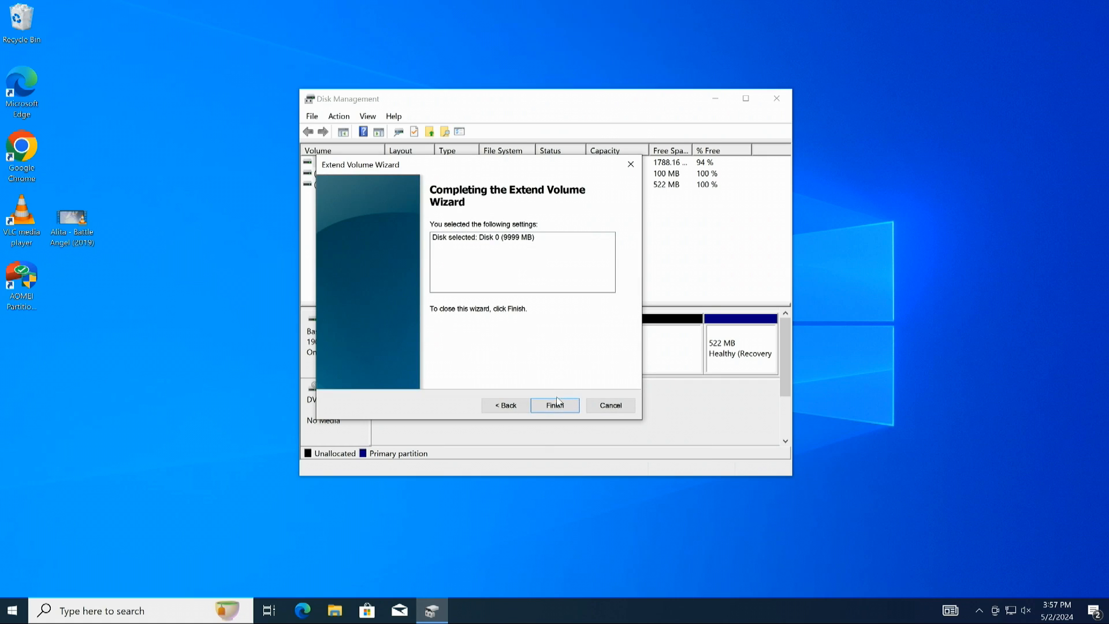
left_click(555, 406)
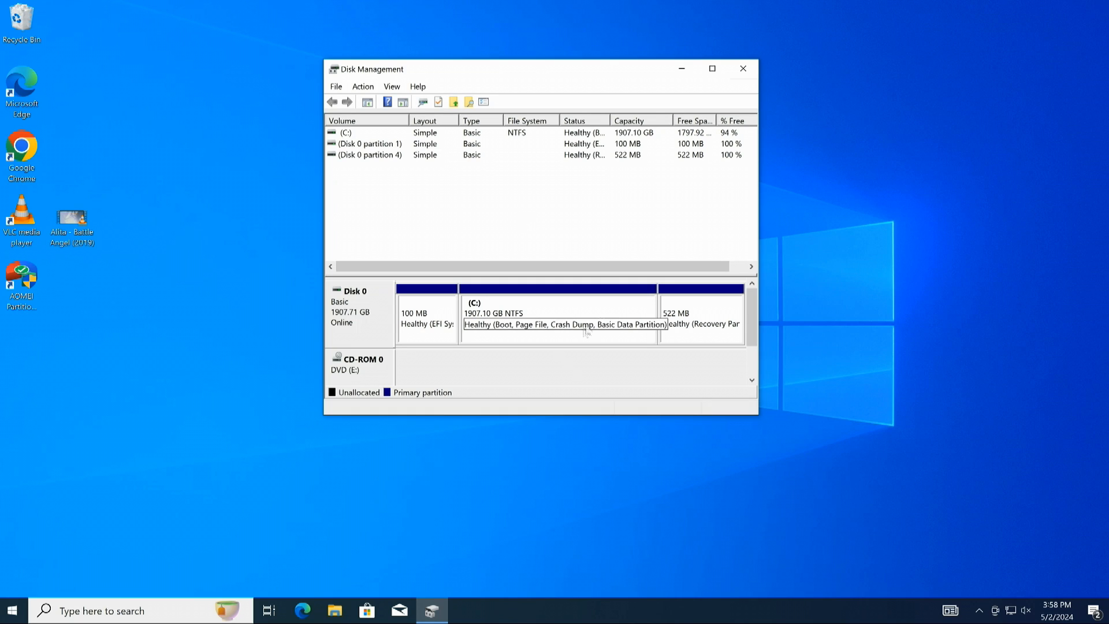
Review the C: volume on Disk 0, close Disk Management, and point out the AOMEI Partition Assistant desktop shortcut
left_click(619, 312)
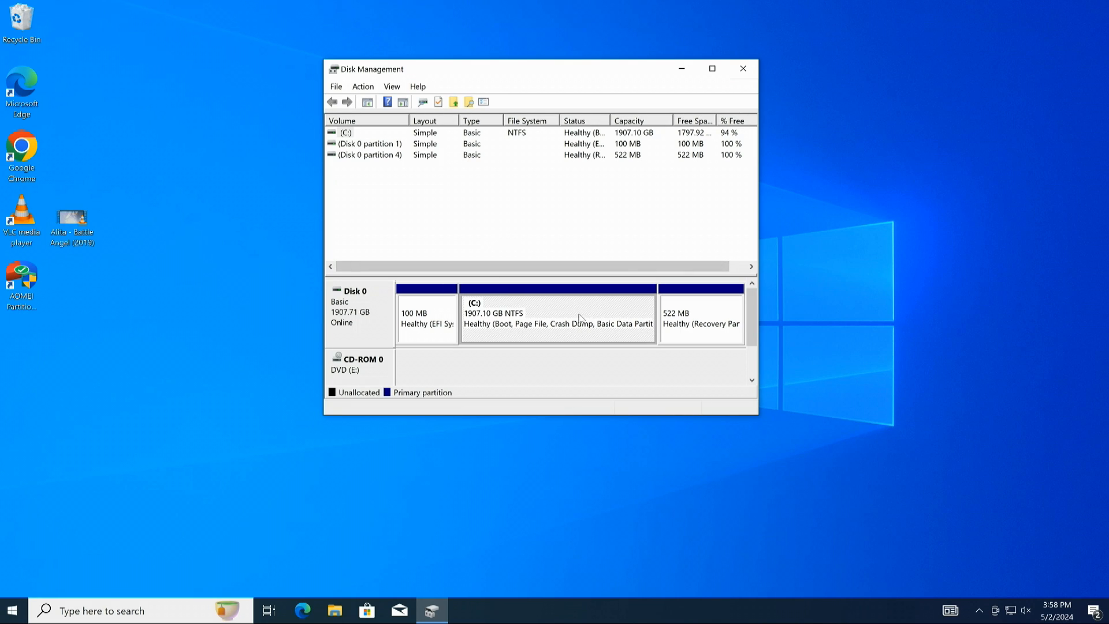
left_click(743, 69)
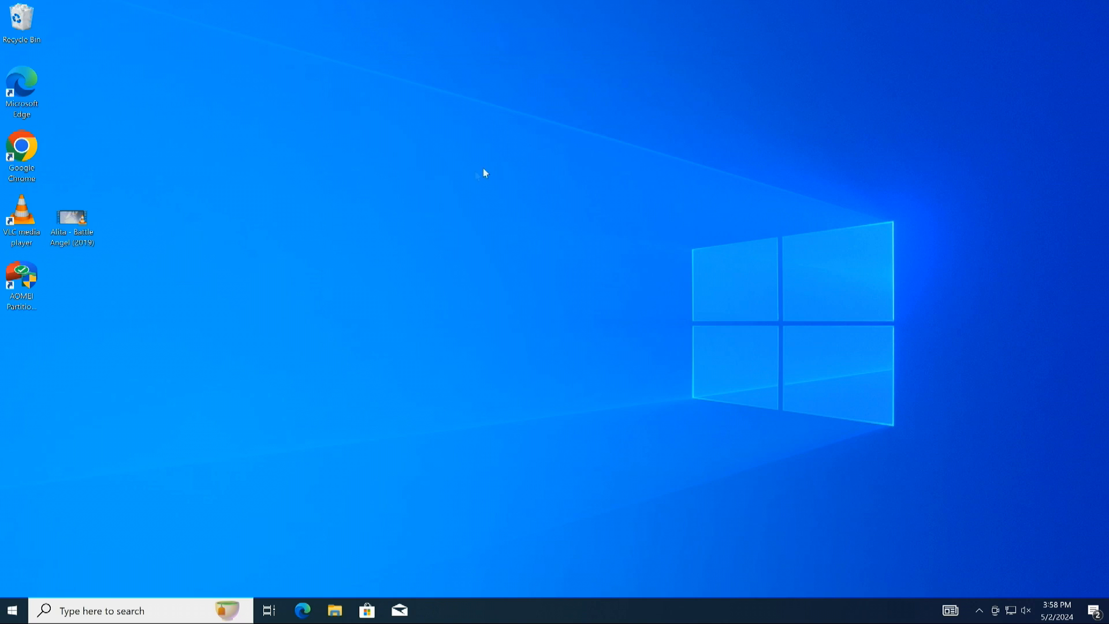
left_click(16, 273)
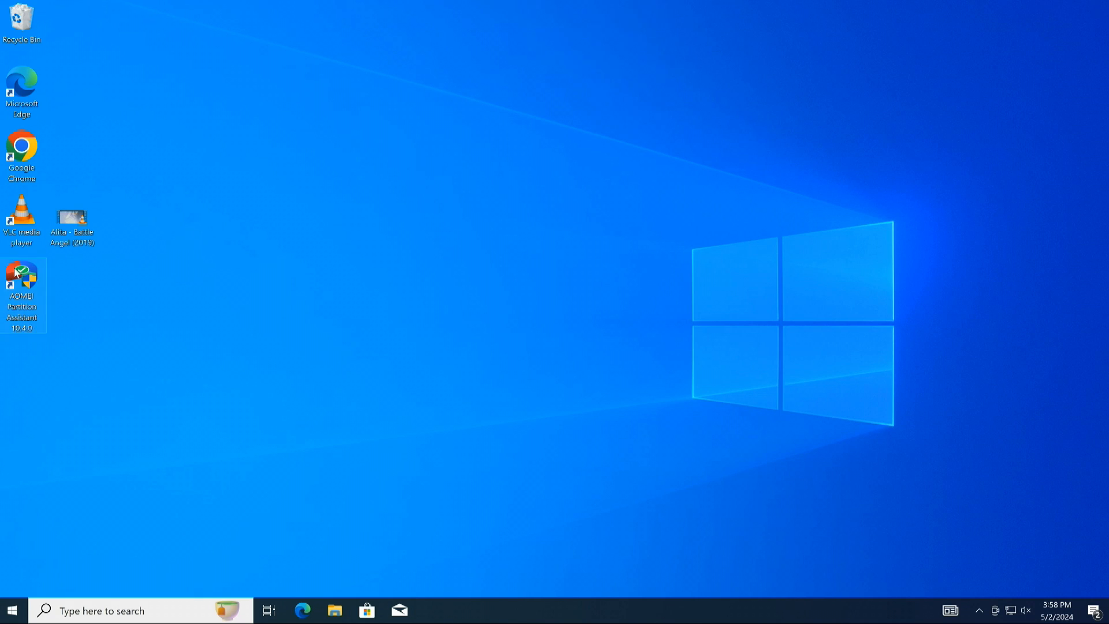